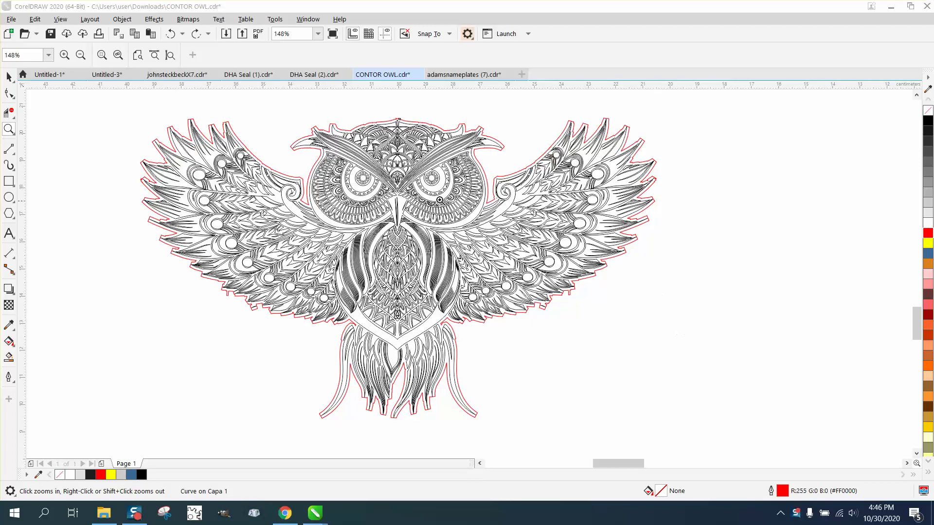
Step: Inspect the jagged red outline along the top of the owl's head
{"action": "left_click_drag", "start_coordinate": [363, 118], "coordinate": [409, 156]}
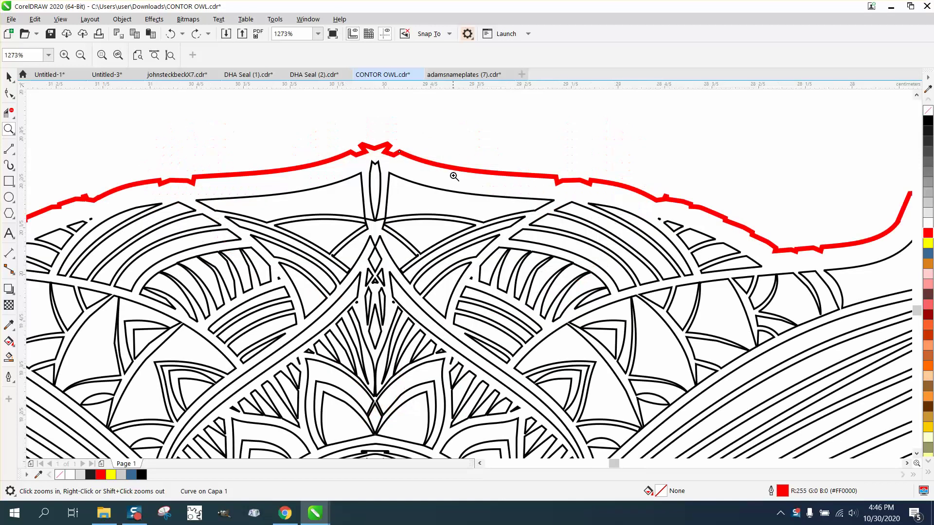
{"action": "right_click", "coordinate": [700, 214]}
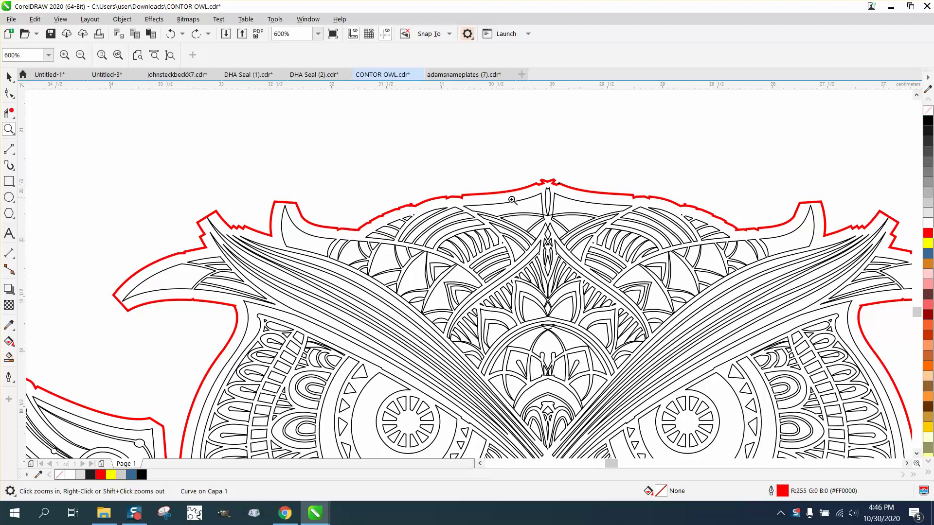
{"action": "right_click", "coordinate": [432, 194]}
{"action": "right_click", "coordinate": [458, 197]}
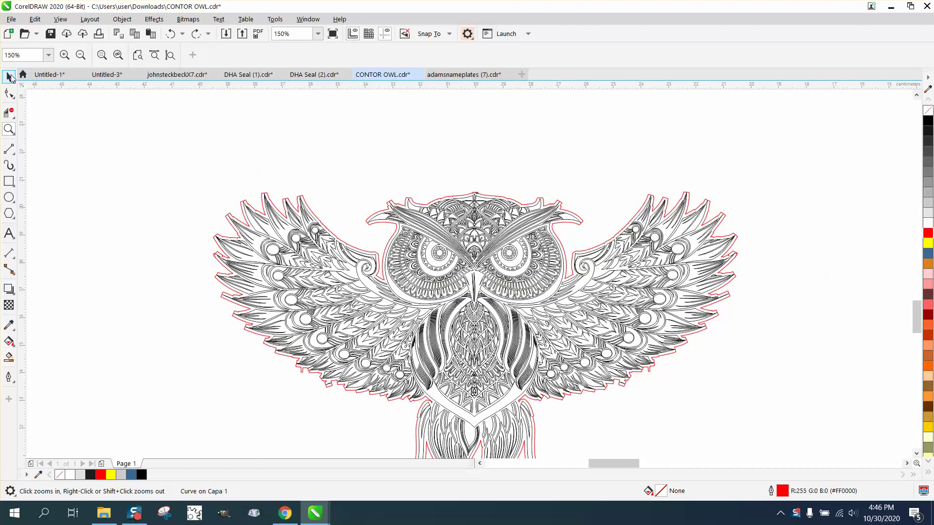
{"action": "left_click", "coordinate": [9, 76]}
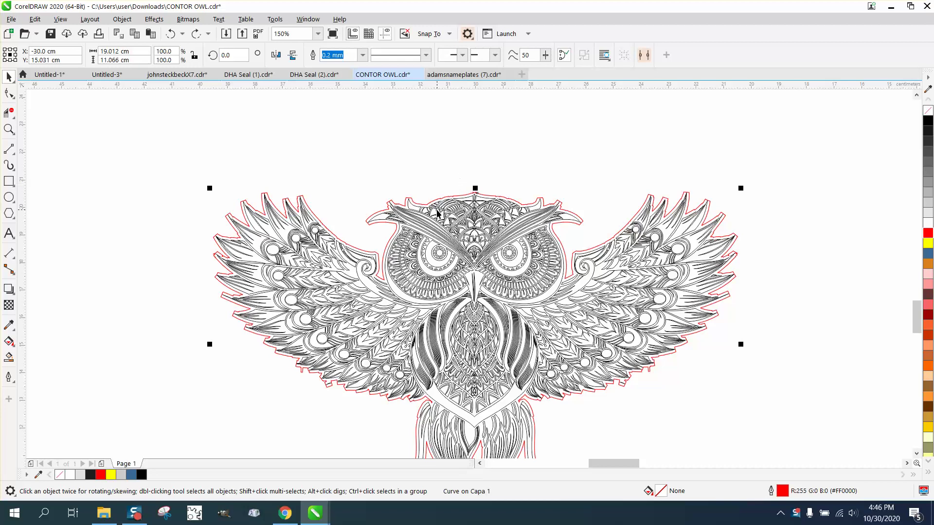
{"action": "left_click", "coordinate": [319, 177]}
{"action": "left_click", "coordinate": [471, 233]}
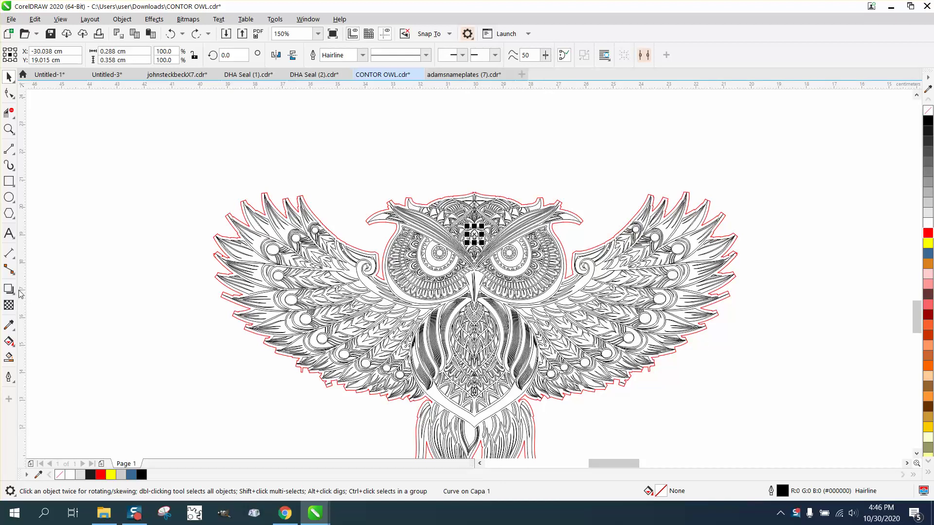
Step: Smooth the red outline with the Smooth tool from the peak of the owl's head along its right half past the ear tuft
{"action": "left_click", "coordinate": [9, 128]}
{"action": "left_click_drag", "start_coordinate": [413, 167], "coordinate": [607, 248]}
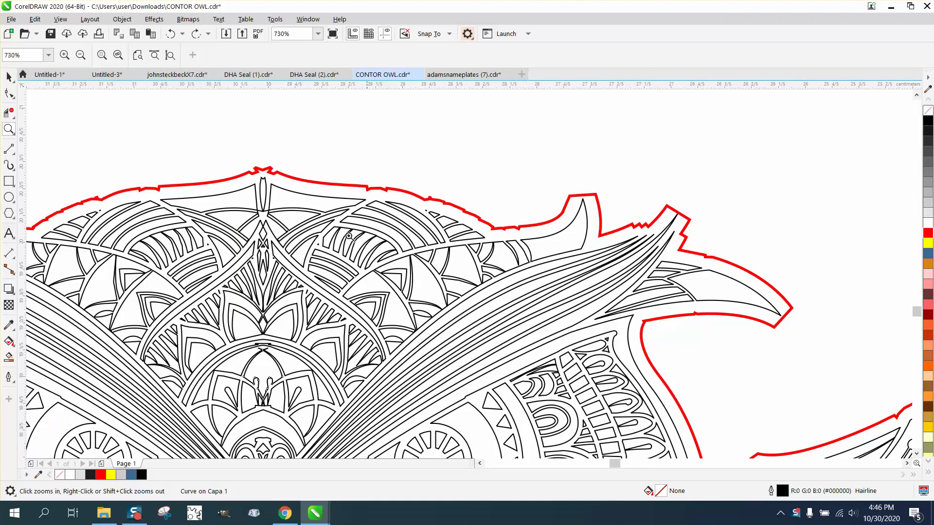
{"action": "left_click", "coordinate": [10, 93]}
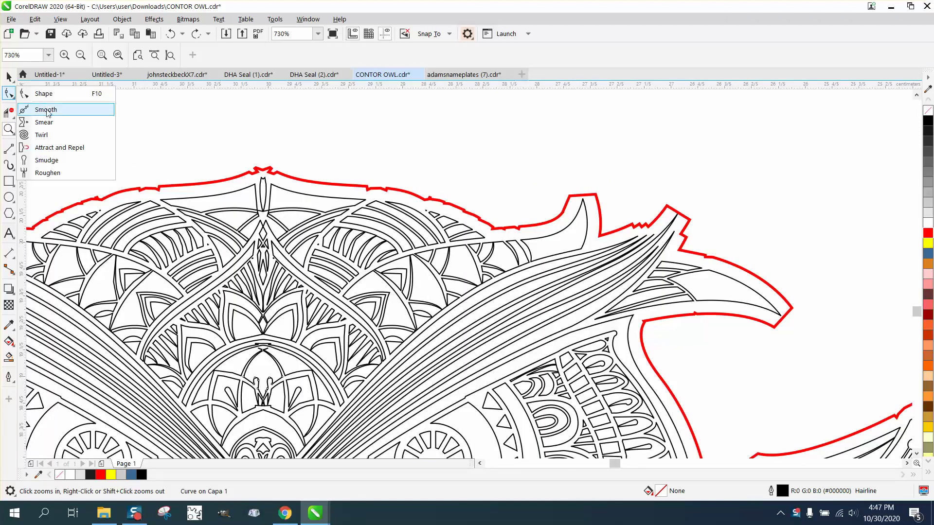
{"action": "left_click", "coordinate": [45, 110]}
{"action": "mouse_move", "coordinate": [277, 173]}
{"action": "left_mouse_down"}
{"action": "mouse_move", "coordinate": [265, 163]}
{"action": "mouse_move", "coordinate": [392, 186]}
{"action": "mouse_move", "coordinate": [508, 227]}
{"action": "mouse_move", "coordinate": [437, 194]}
{"action": "mouse_move", "coordinate": [276, 173]}
{"action": "left_mouse_up"}
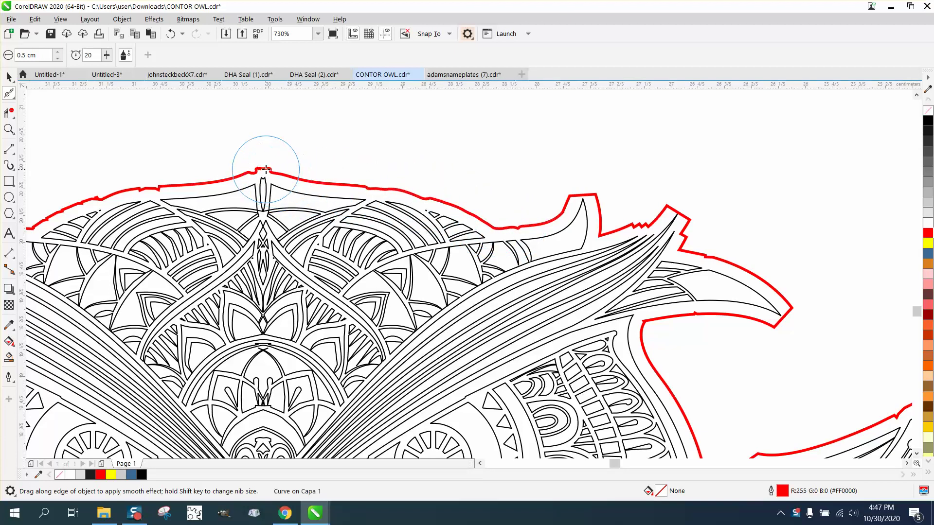
{"action": "mouse_move", "coordinate": [348, 186]}
{"action": "left_mouse_down"}
{"action": "mouse_move", "coordinate": [469, 209]}
{"action": "mouse_move", "coordinate": [345, 196]}
{"action": "mouse_move", "coordinate": [256, 170]}
{"action": "mouse_move", "coordinate": [456, 204]}
{"action": "mouse_move", "coordinate": [521, 233]}
{"action": "mouse_move", "coordinate": [548, 213]}
{"action": "mouse_move", "coordinate": [511, 225]}
{"action": "left_mouse_up"}
{"action": "mouse_move", "coordinate": [611, 230]}
{"action": "left_mouse_down"}
{"action": "mouse_move", "coordinate": [648, 221]}
{"action": "mouse_move", "coordinate": [616, 225]}
{"action": "mouse_move", "coordinate": [641, 227]}
{"action": "mouse_move", "coordinate": [631, 214]}
{"action": "left_mouse_up"}
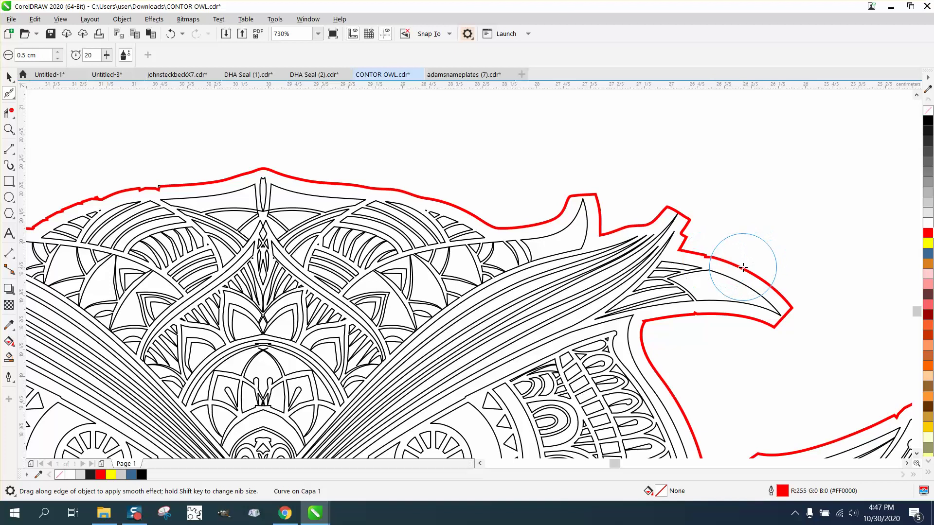
Step: Smooth the red outline above and below the right brow tip and along the inner upper edge of the right wing
{"action": "left_click_drag", "start_coordinate": [739, 261], "coordinate": [701, 258]}
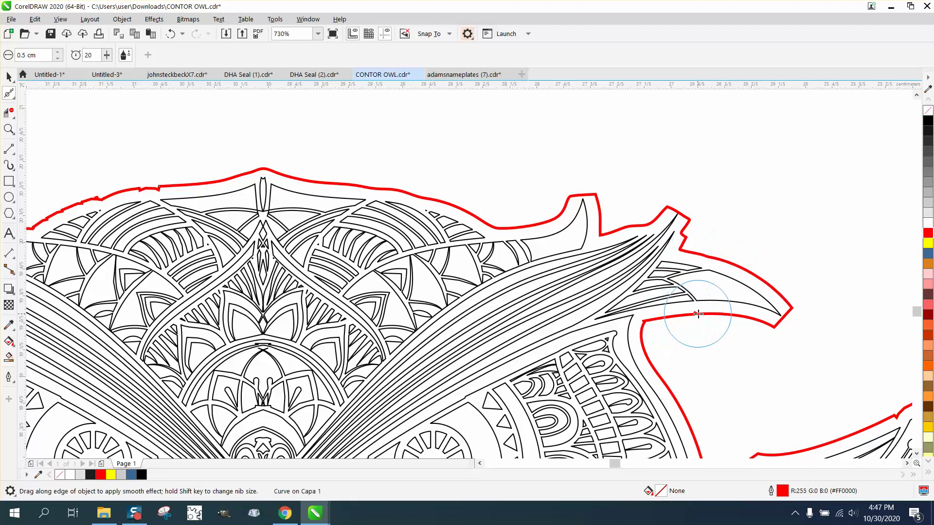
{"action": "mouse_move", "coordinate": [700, 322]}
{"action": "left_mouse_down"}
{"action": "mouse_move", "coordinate": [709, 316]}
{"action": "mouse_move", "coordinate": [694, 317]}
{"action": "left_mouse_up"}
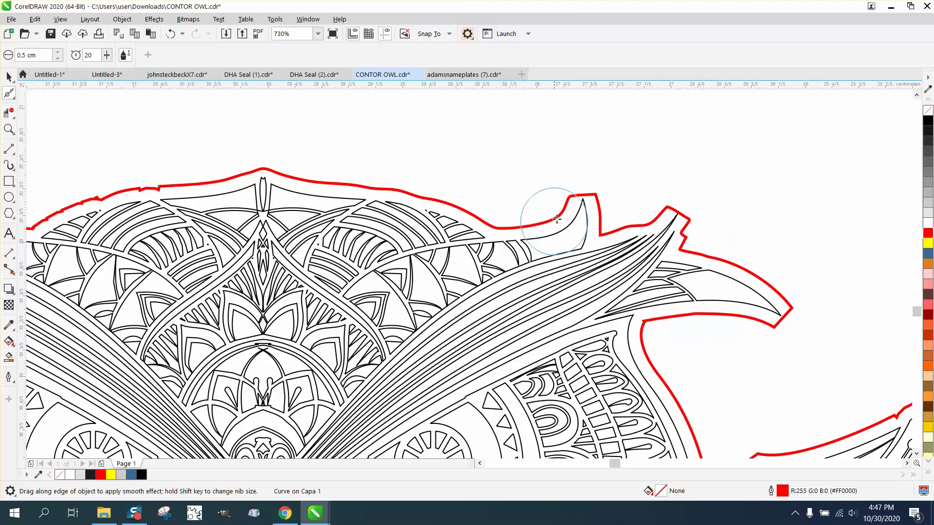
{"action": "scroll", "coordinate": [574, 188], "scroll_direction": "down", "scroll_amount": 3}
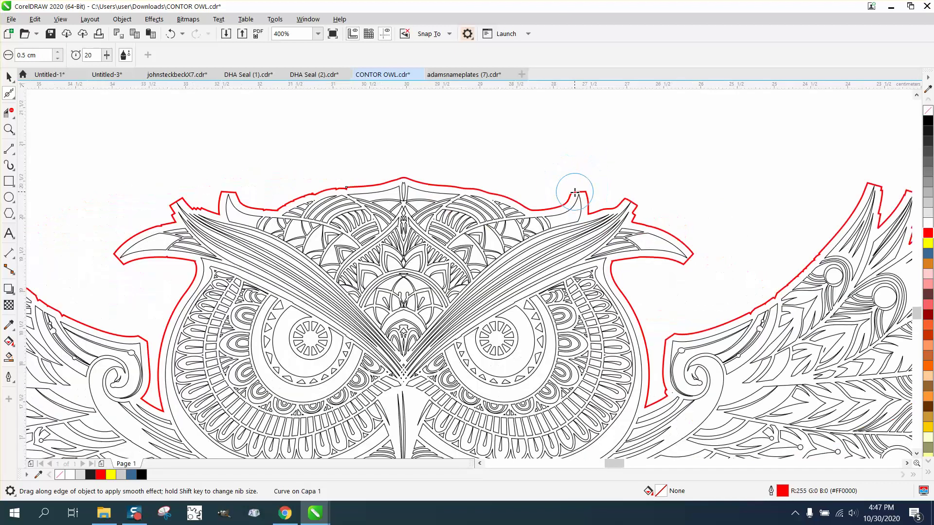
{"action": "mouse_move", "coordinate": [752, 319]}
{"action": "left_mouse_down"}
{"action": "mouse_move", "coordinate": [825, 252]}
{"action": "mouse_move", "coordinate": [744, 311]}
{"action": "mouse_move", "coordinate": [808, 261]}
{"action": "mouse_move", "coordinate": [827, 232]}
{"action": "mouse_move", "coordinate": [789, 276]}
{"action": "mouse_move", "coordinate": [794, 266]}
{"action": "mouse_move", "coordinate": [789, 287]}
{"action": "mouse_move", "coordinate": [738, 307]}
{"action": "left_mouse_up"}
{"action": "scroll", "coordinate": [602, 270], "scroll_direction": "down", "scroll_amount": 1}
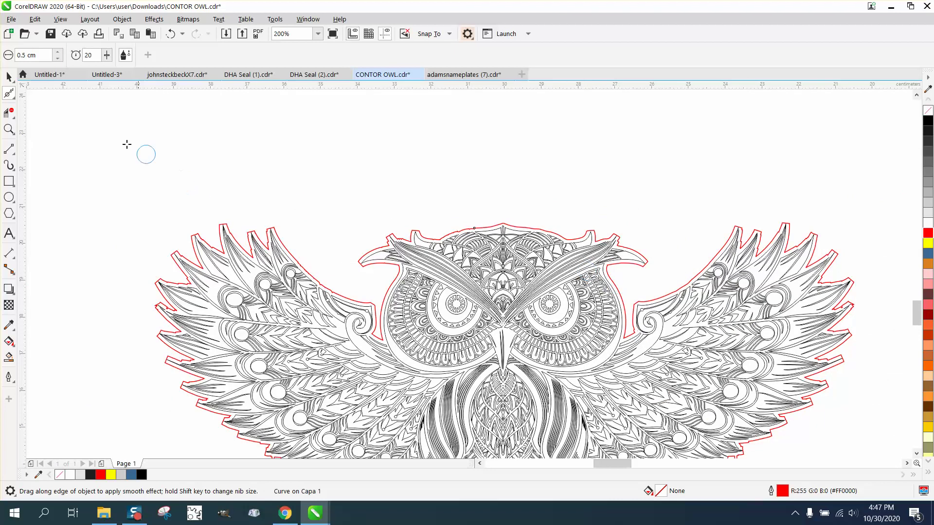
Step: Move the red outline beside the owl artwork, inspect its shape, and undo the move
{"action": "left_click", "coordinate": [9, 76]}
{"action": "scroll", "coordinate": [337, 165], "scroll_direction": "down", "scroll_amount": 1}
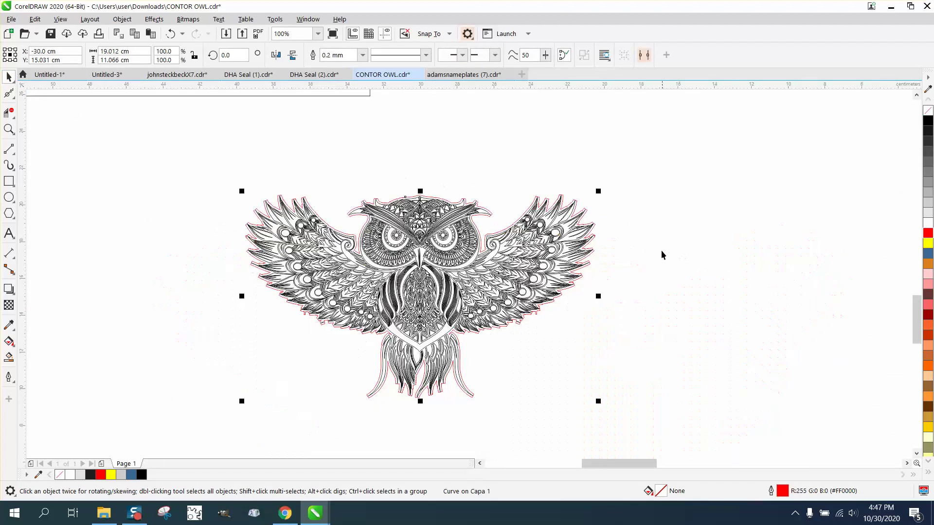
{"action": "scroll", "coordinate": [647, 252], "scroll_direction": "down", "scroll_amount": 1}
{"action": "left_click_drag", "start_coordinate": [448, 254], "coordinate": [639, 254]}
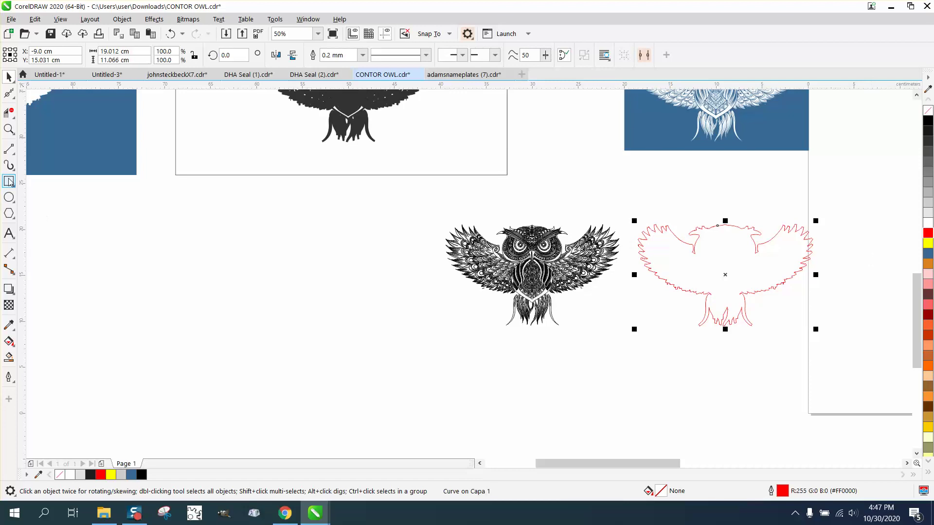
{"action": "left_click", "coordinate": [8, 129]}
{"action": "left_click_drag", "start_coordinate": [715, 270], "coordinate": [856, 354]}
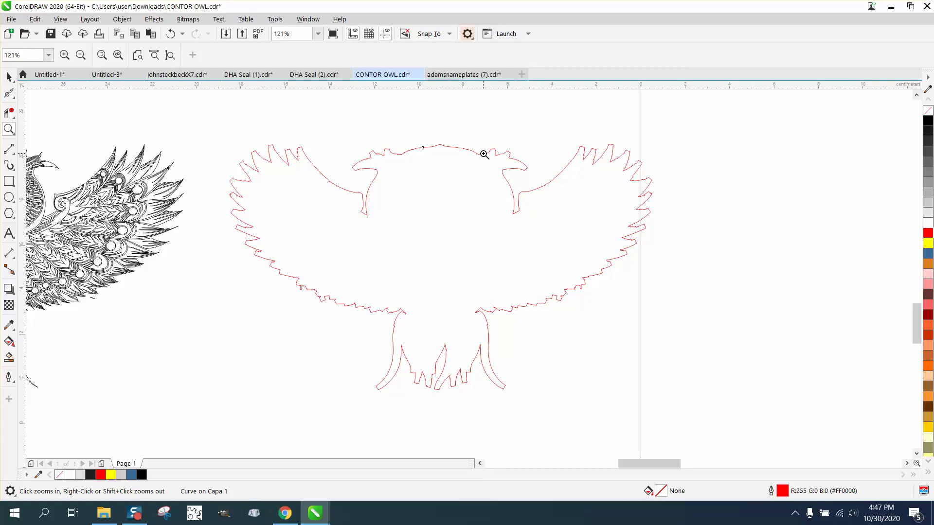
{"action": "key", "text": "ctrl+z"}
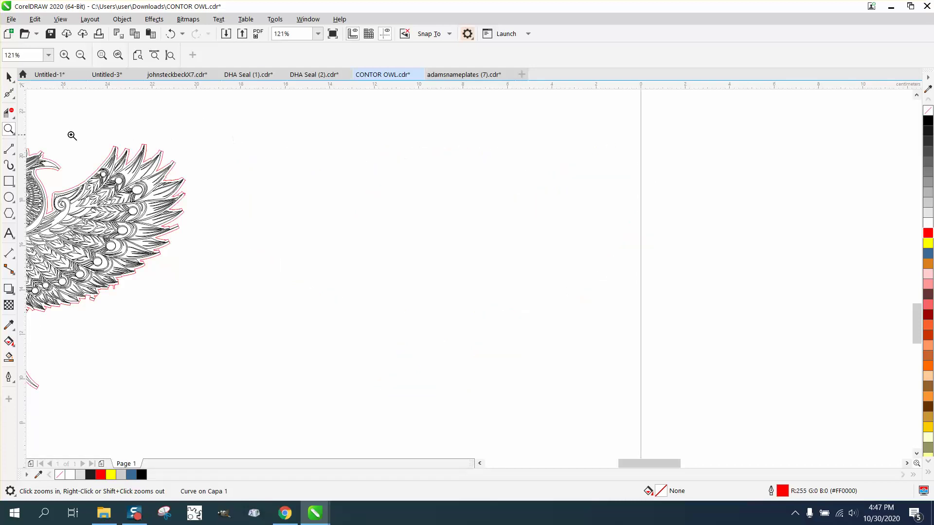
Step: Try to sharpen a blunt feather tip on the right wing's red outline by pulling out a node and deleting the jagged nodes beside it
{"action": "left_click_drag", "start_coordinate": [138, 137], "coordinate": [195, 160]}
{"action": "left_click", "coordinate": [12, 96]}
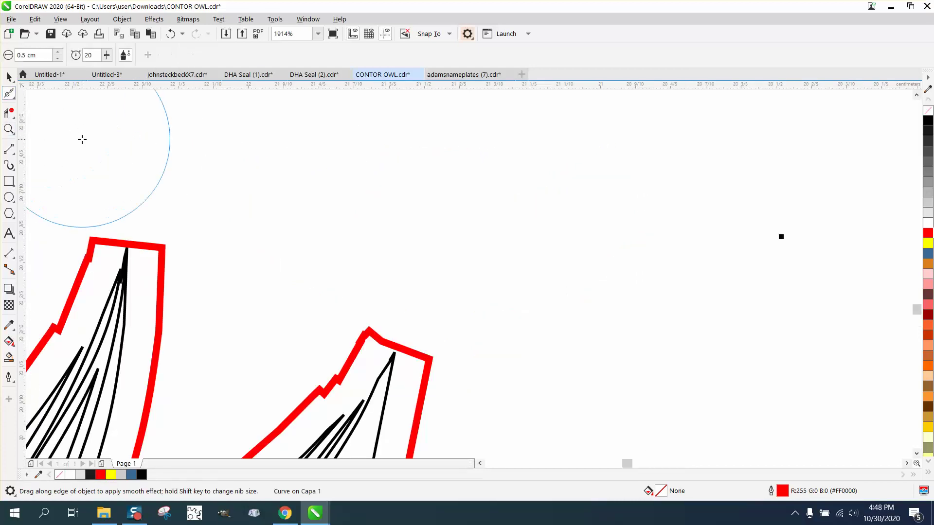
{"action": "scroll", "coordinate": [13, 99], "scroll_direction": "up", "scroll_amount": 1}
{"action": "left_click", "coordinate": [14, 97]}
{"action": "left_click", "coordinate": [50, 98]}
{"action": "scroll", "coordinate": [307, 326], "scroll_direction": "down", "scroll_amount": 4}
{"action": "left_click", "coordinate": [304, 354]}
{"action": "left_click_drag", "start_coordinate": [307, 355], "coordinate": [330, 310]}
{"action": "left_click_drag", "start_coordinate": [254, 341], "coordinate": [324, 388]}
{"action": "key", "text": "Delete"}
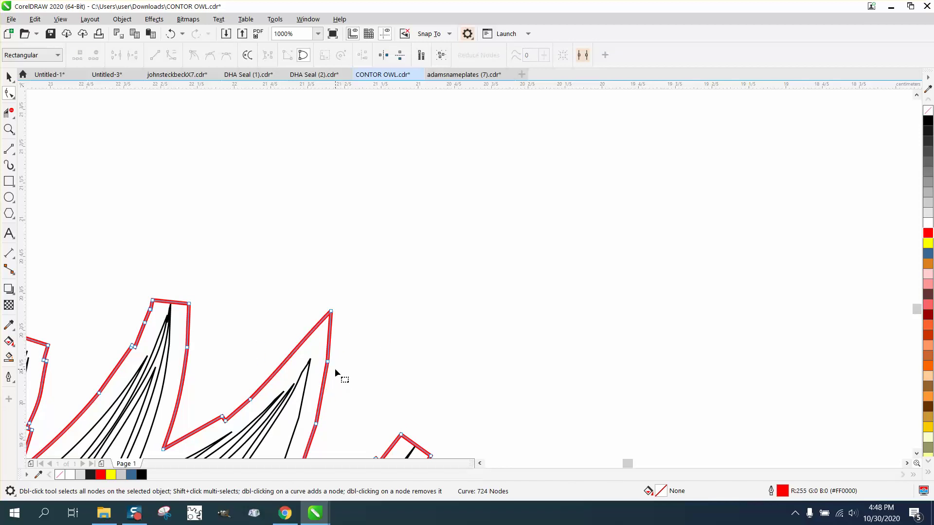
Step: Undo the node deletion and the node move on the right wing's feather tip
{"action": "scroll", "coordinate": [331, 354], "scroll_direction": "down", "scroll_amount": 3}
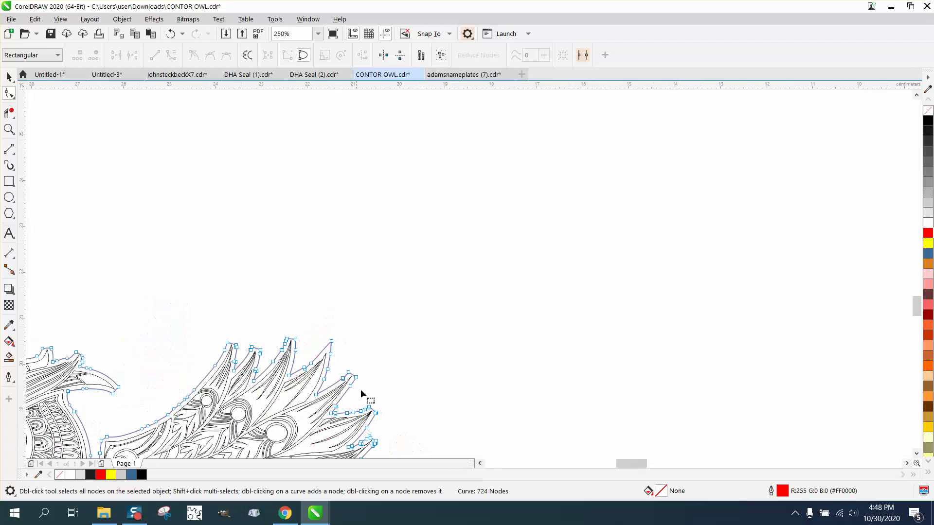
{"action": "left_click", "coordinate": [170, 35]}
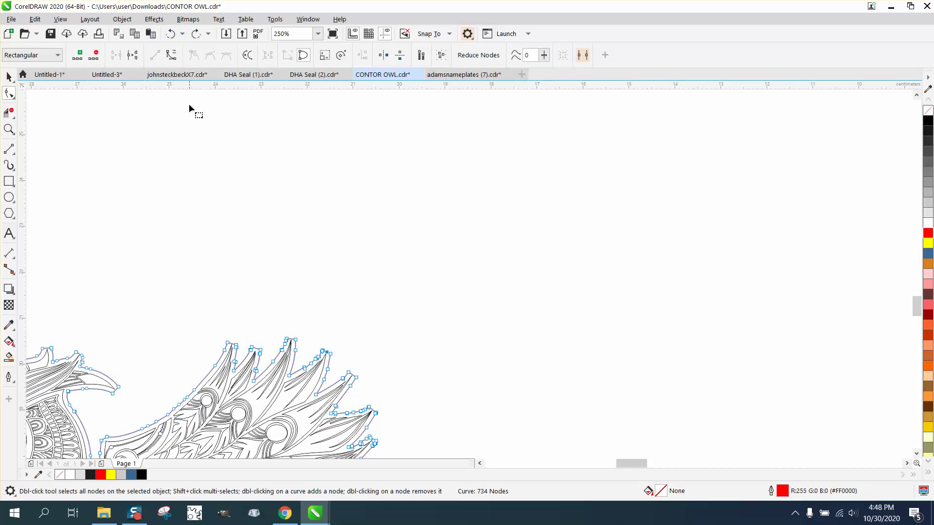
{"action": "left_click", "coordinate": [176, 36]}
{"action": "scroll", "coordinate": [282, 146], "scroll_direction": "down", "scroll_amount": 1}
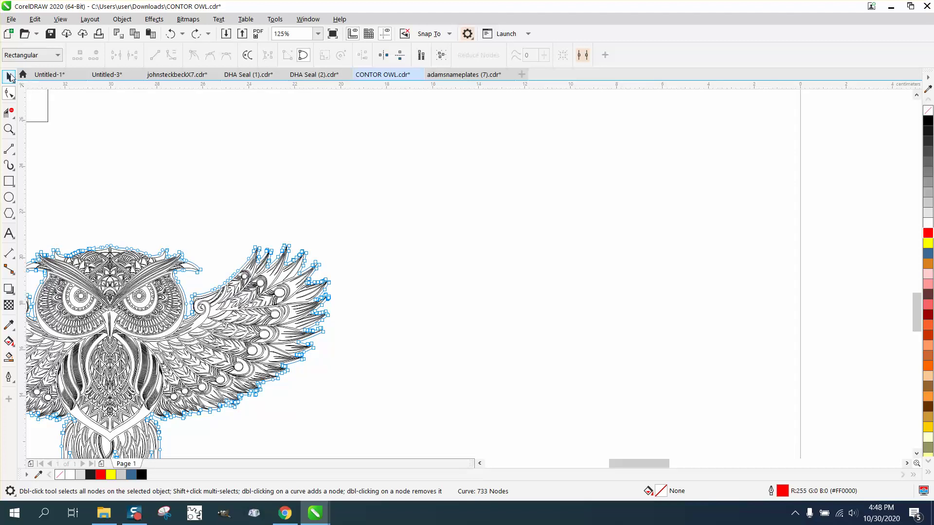
Step: Move the red outline clear of the owl to X -9.0 cm and apply an inside contour with 1 step and a 0.2 cm offset
{"action": "left_click", "coordinate": [10, 77]}
{"action": "key", "text": "shift+Right"}
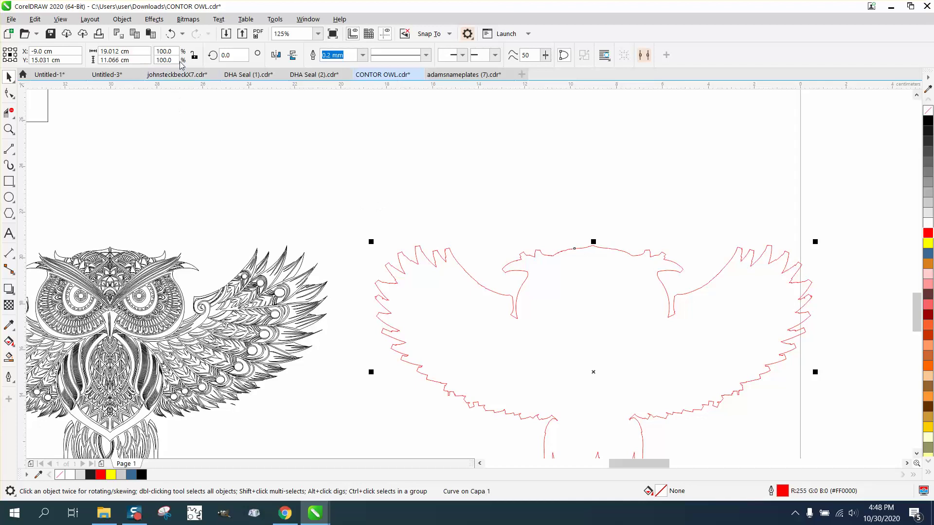
{"action": "left_click", "coordinate": [154, 19]}
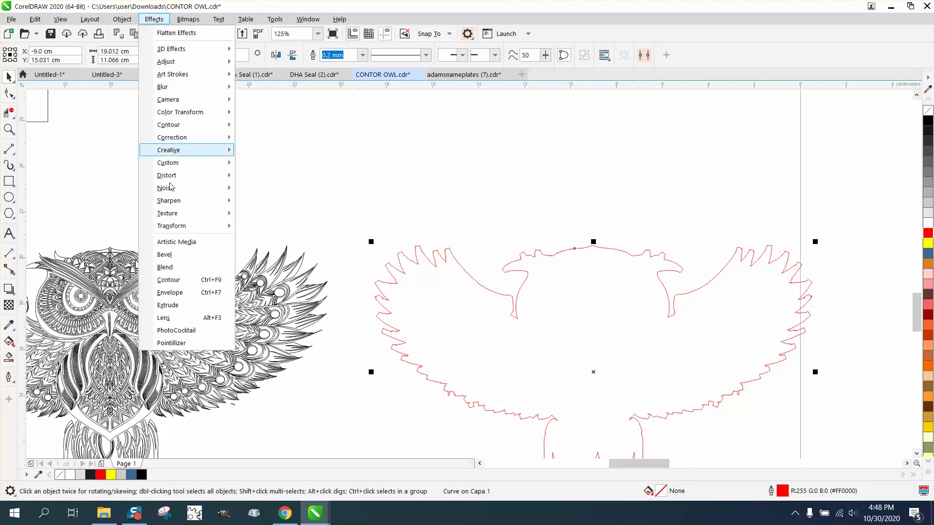
{"action": "left_click", "coordinate": [165, 281]}
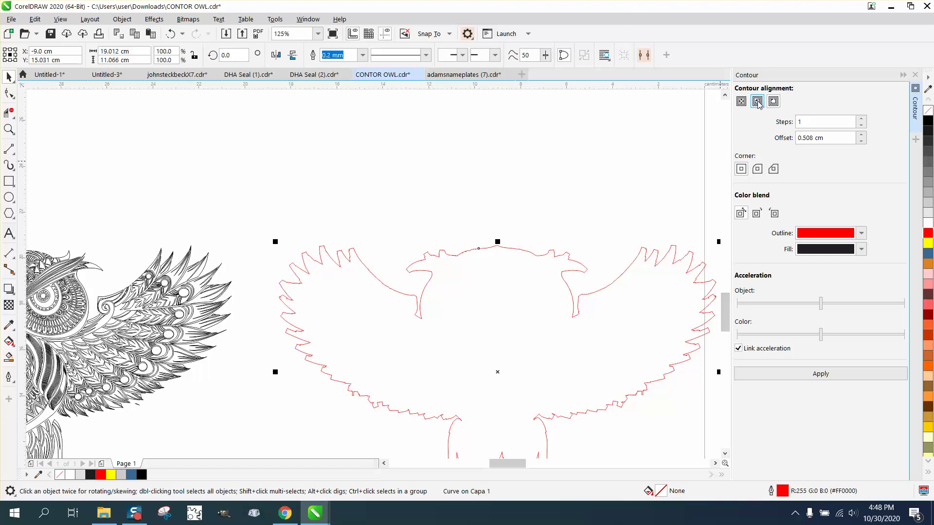
{"action": "left_click_drag", "start_coordinate": [826, 138], "coordinate": [775, 141]}
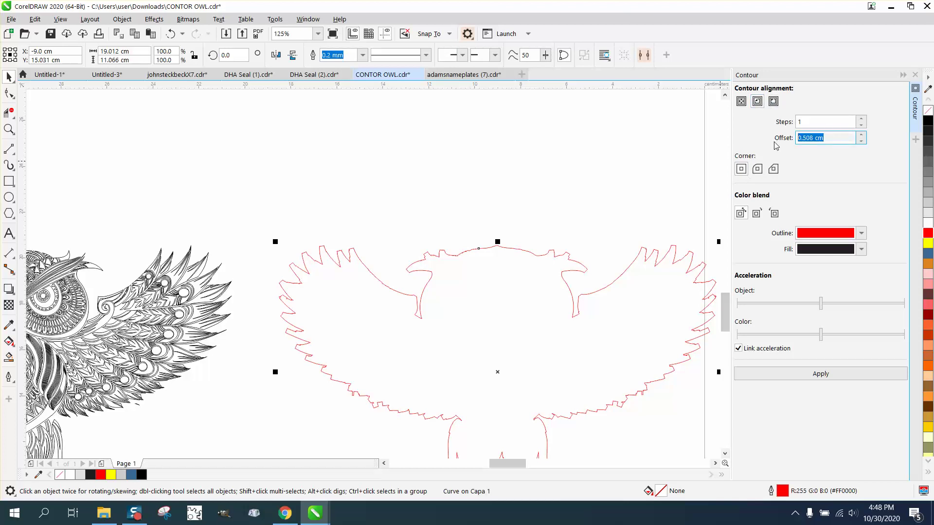
{"action": "type", "text": ".2"}
{"action": "left_click", "coordinate": [820, 373]}
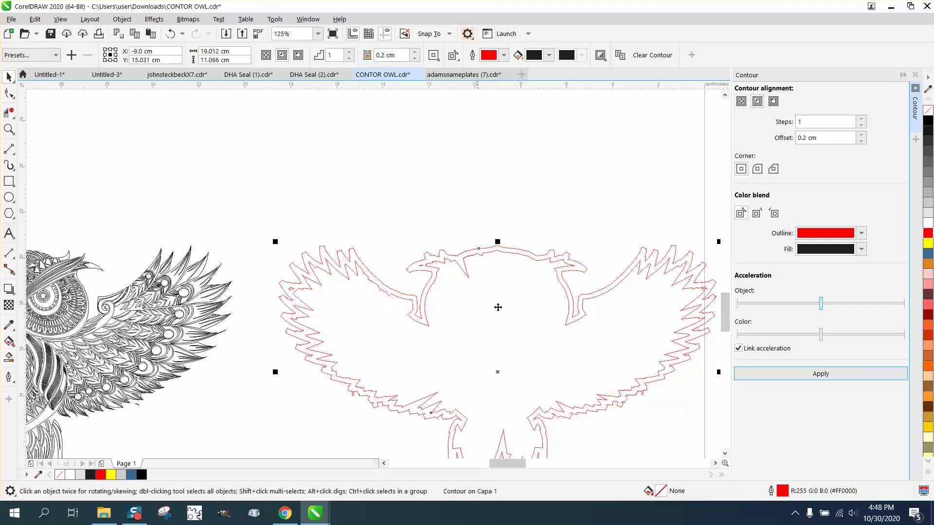
Step: Inspect the inner contour along both wings and the head for jagged or distorted areas
{"action": "left_click", "coordinate": [9, 129]}
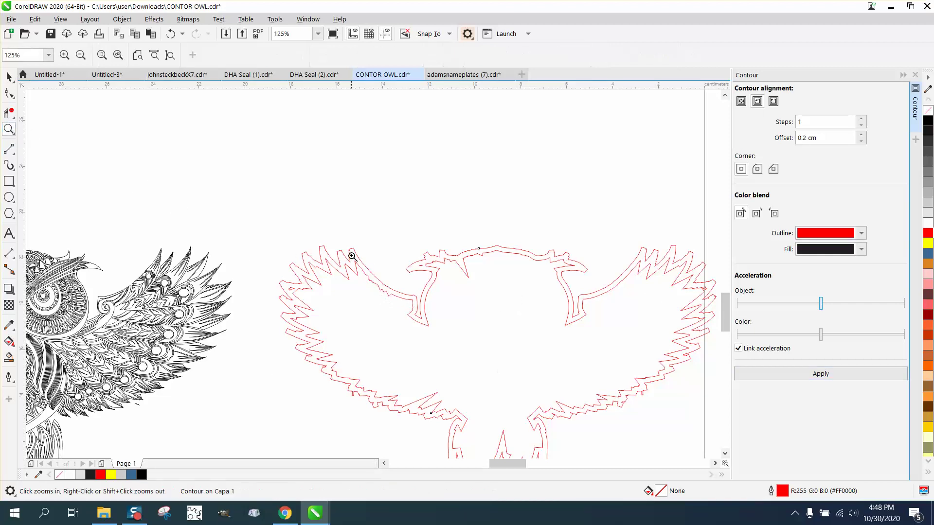
{"action": "left_click_drag", "start_coordinate": [366, 278], "coordinate": [407, 301]}
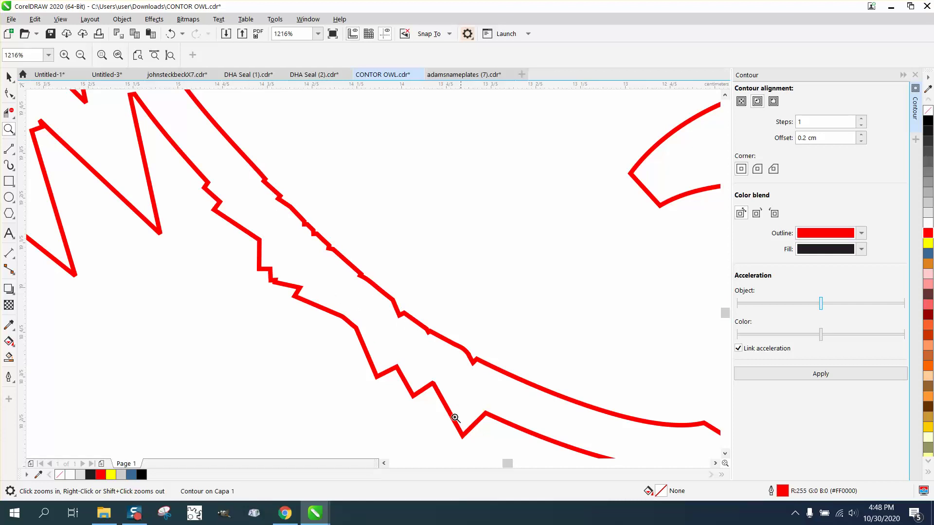
{"action": "scroll", "coordinate": [247, 226], "scroll_direction": "down", "scroll_amount": 2}
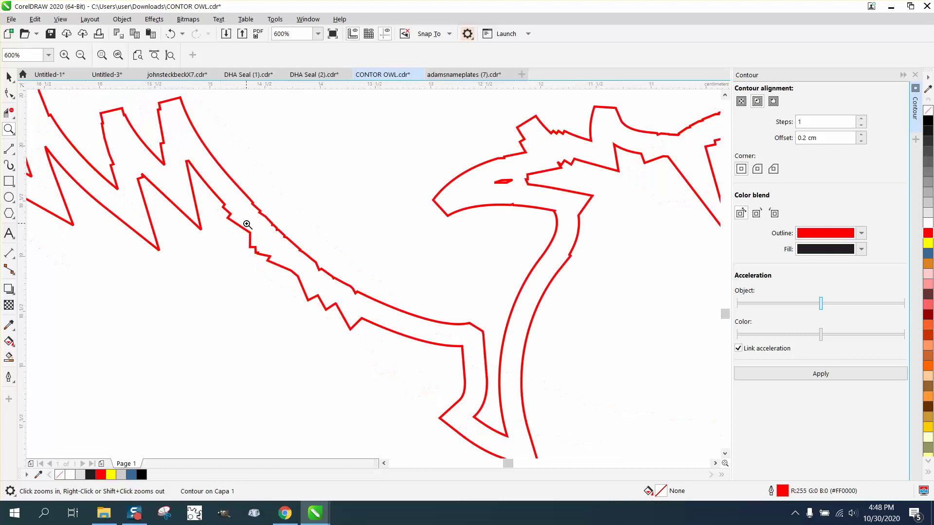
{"action": "scroll", "coordinate": [247, 224], "scroll_direction": "down", "scroll_amount": 2}
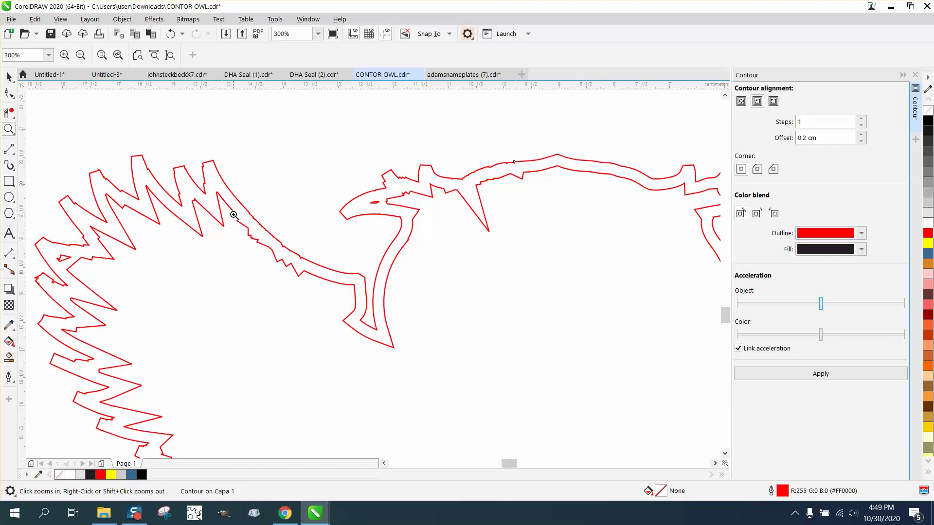
{"action": "scroll", "coordinate": [371, 211], "scroll_direction": "down", "scroll_amount": 2}
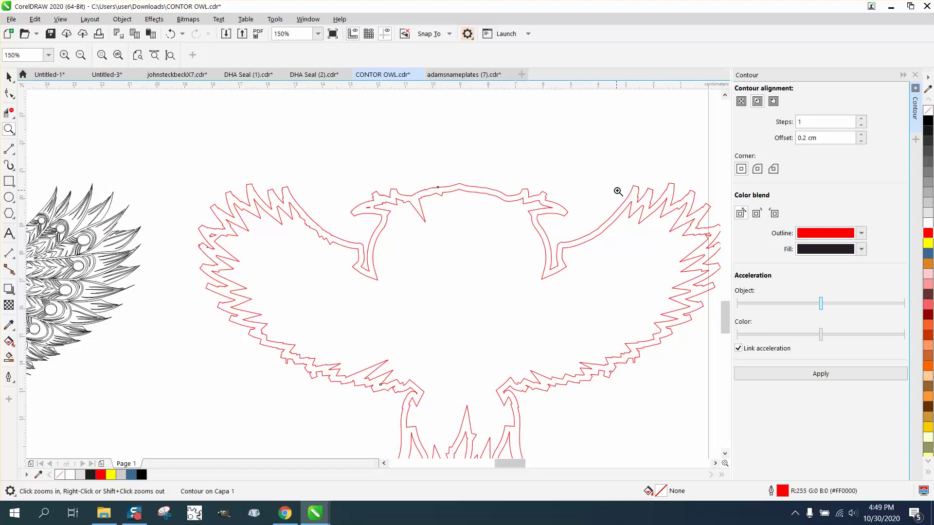
{"action": "left_click_drag", "start_coordinate": [629, 212], "coordinate": [669, 234]}
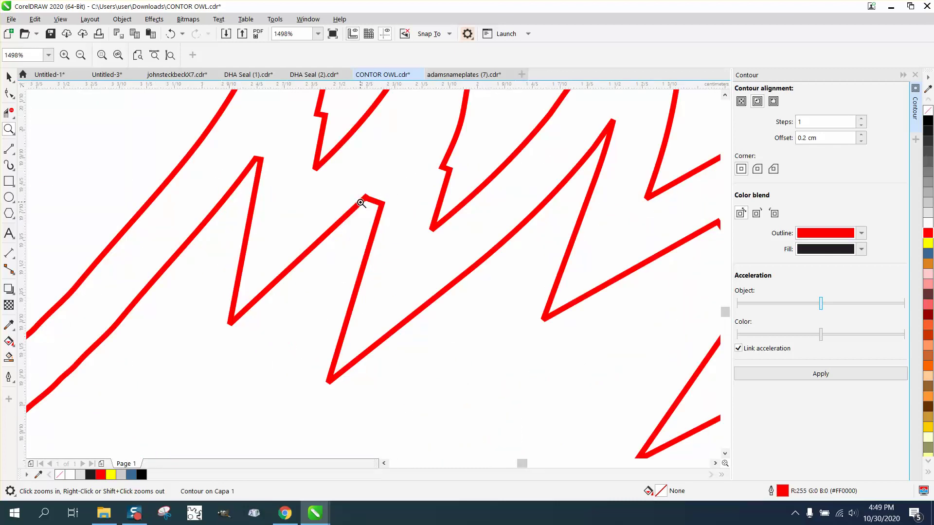
{"action": "scroll", "coordinate": [364, 202], "scroll_direction": "down", "scroll_amount": 2}
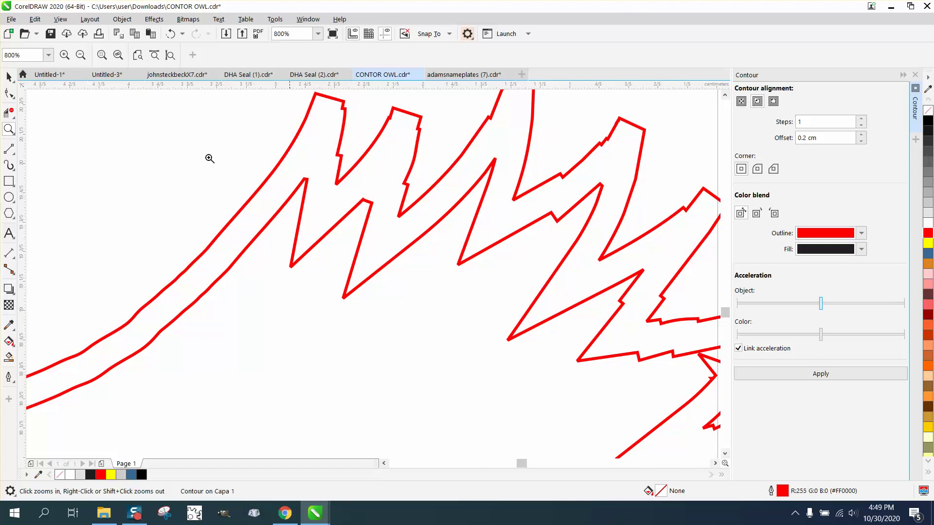
Step: Undo the 0.2 cm contour and apply an inside contour with 1 step and a 0.1 cm offset
{"action": "left_click", "coordinate": [171, 34]}
{"action": "left_click_drag", "start_coordinate": [822, 141], "coordinate": [781, 138]}
{"action": "type", "text": ".1"}
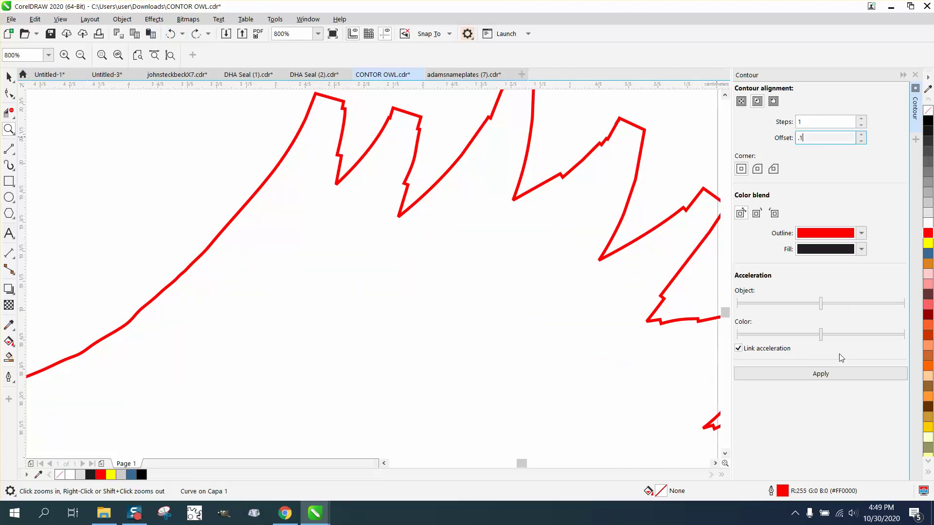
{"action": "left_click", "coordinate": [822, 373]}
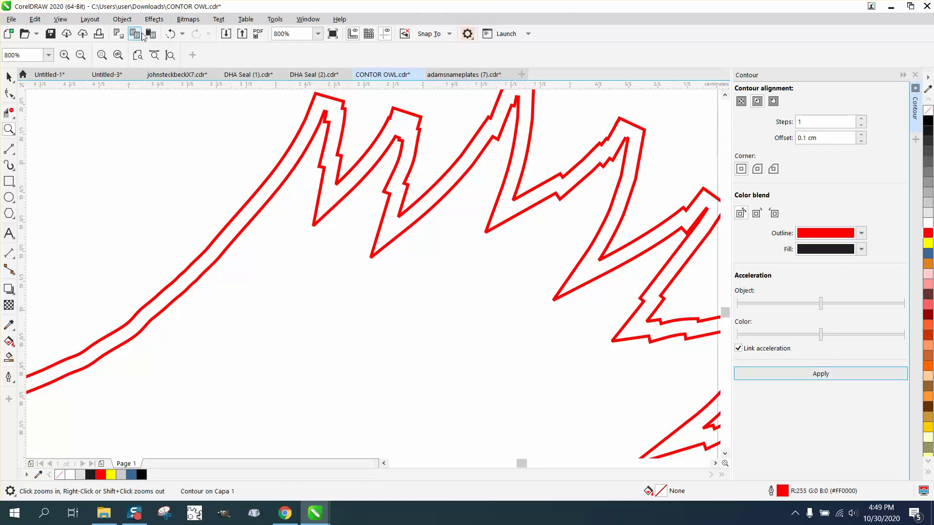
Step: Undo the 0.1 cm contour and apply an inside contour with a 0.15 cm offset
{"action": "left_click", "coordinate": [170, 34]}
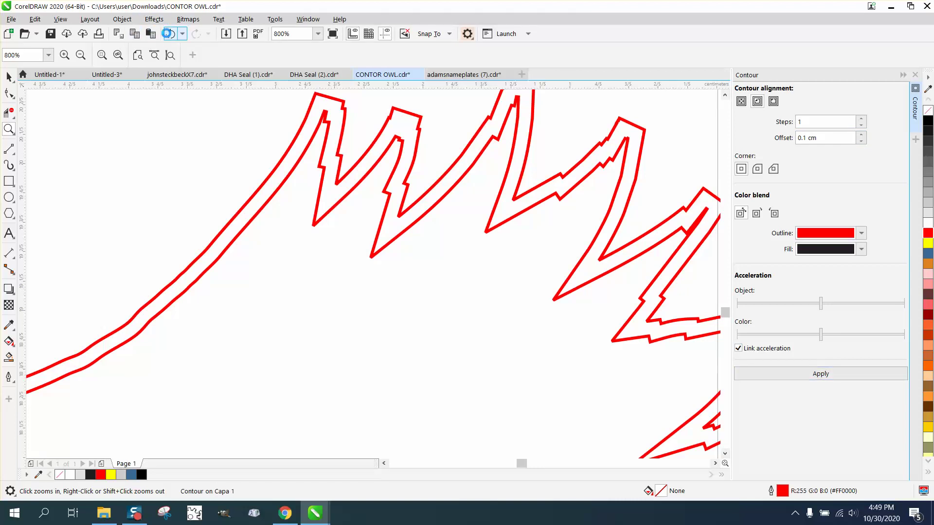
{"action": "double_click", "coordinate": [823, 137]}
{"action": "type", "text": "15"}
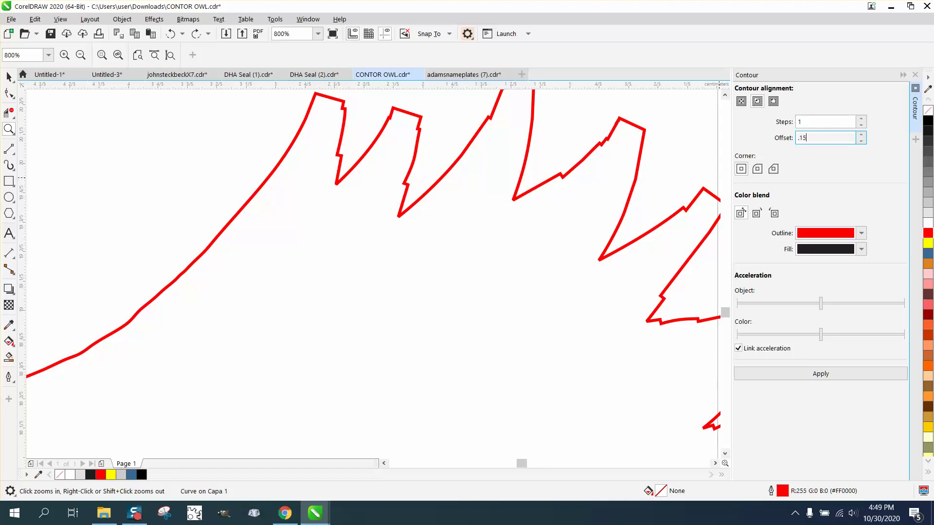
{"action": "key", "text": "Return"}
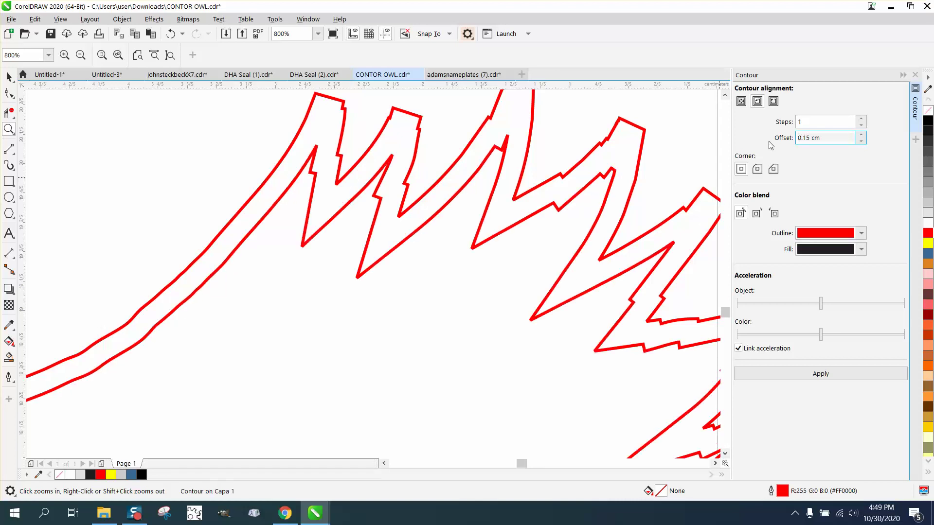
Step: Undo the 0.15 cm contour and apply an inside contour with a 0.2 cm offset
{"action": "left_click", "coordinate": [170, 34]}
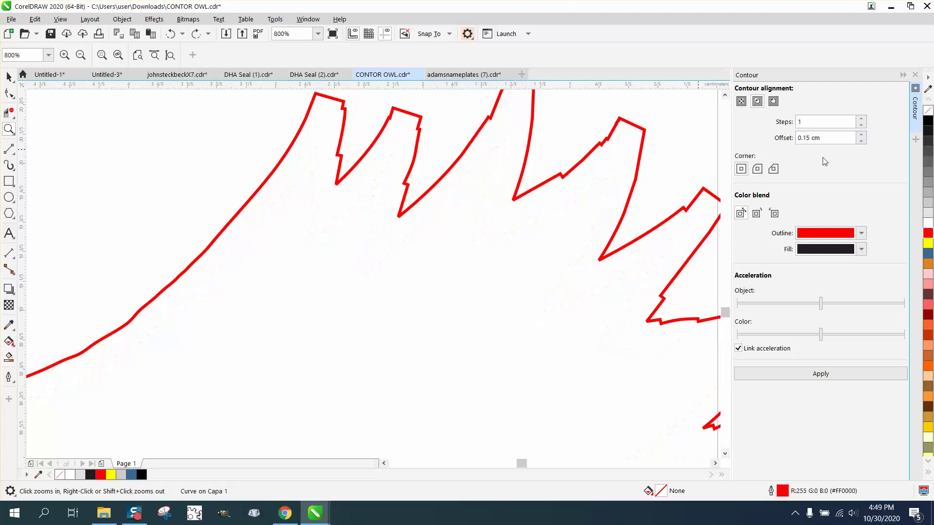
{"action": "type", "text": ".2"}
{"action": "key", "text": "Return"}
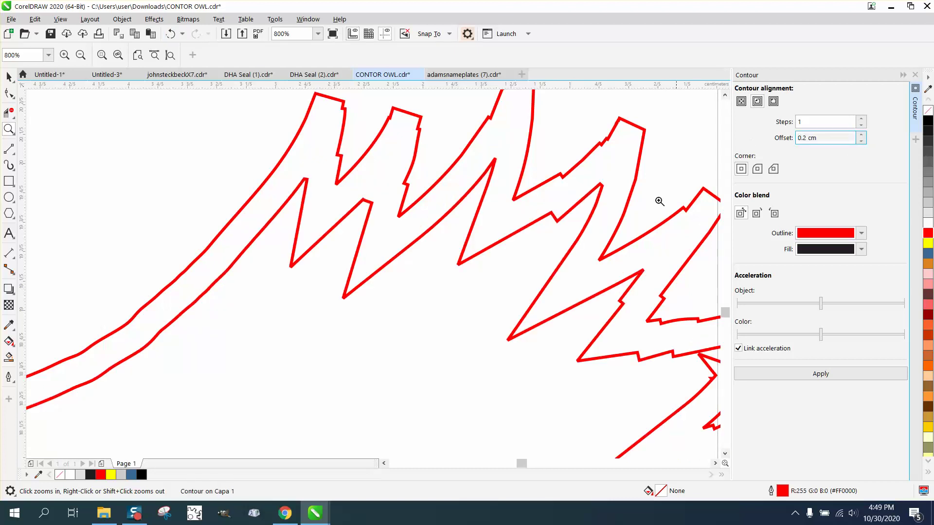
Step: Break the contour apart and move the inner curve straight down, clear of the original outline, to Y -5.663 cm
{"action": "scroll", "coordinate": [628, 201], "scroll_direction": "down", "scroll_amount": 2}
{"action": "scroll", "coordinate": [606, 209], "scroll_direction": "down", "scroll_amount": 1}
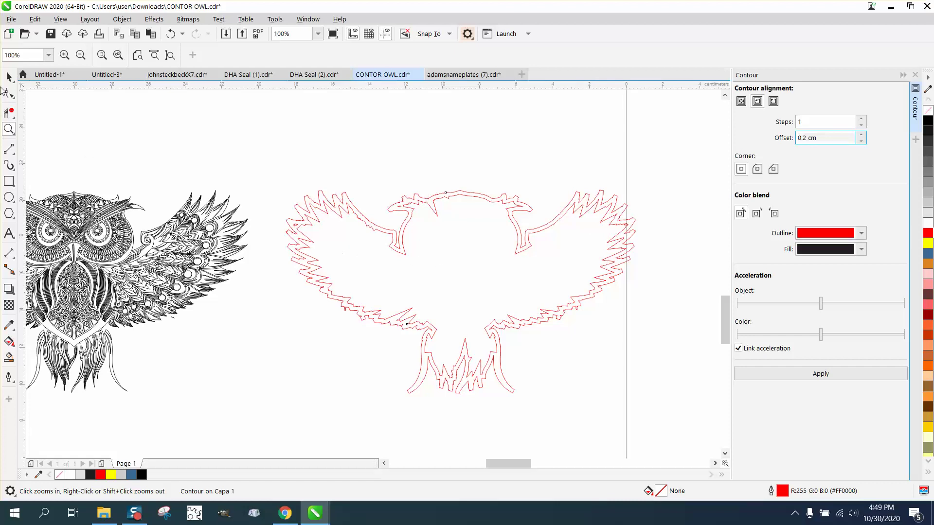
{"action": "left_click", "coordinate": [9, 76]}
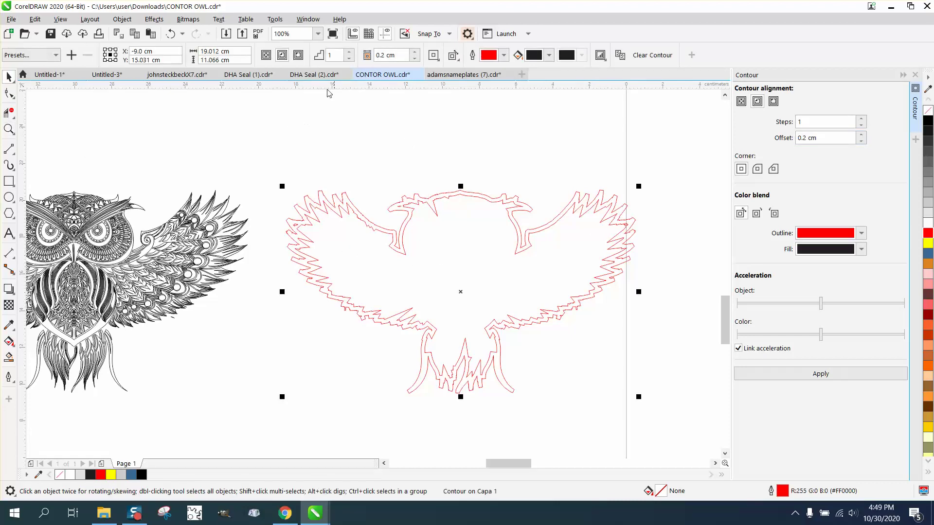
{"action": "left_click", "coordinate": [122, 19]}
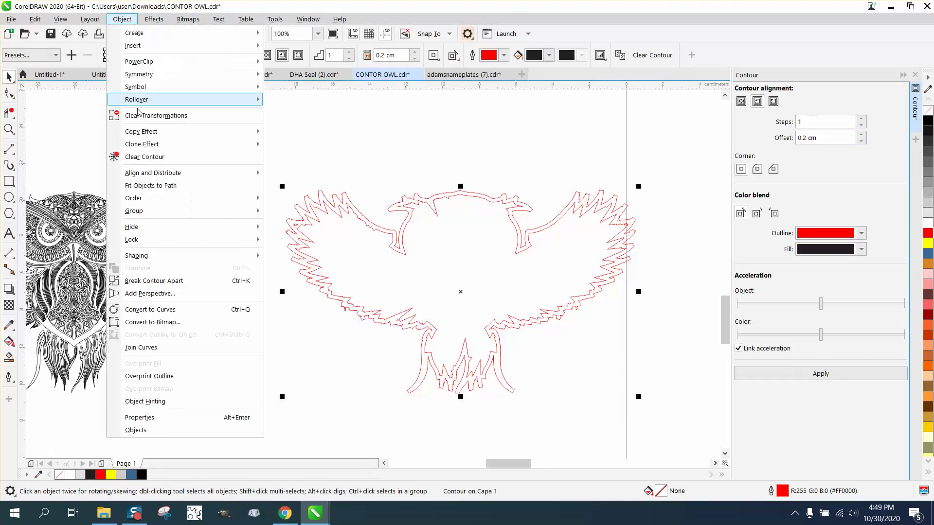
{"action": "left_click", "coordinate": [160, 282]}
{"action": "left_click", "coordinate": [466, 201]}
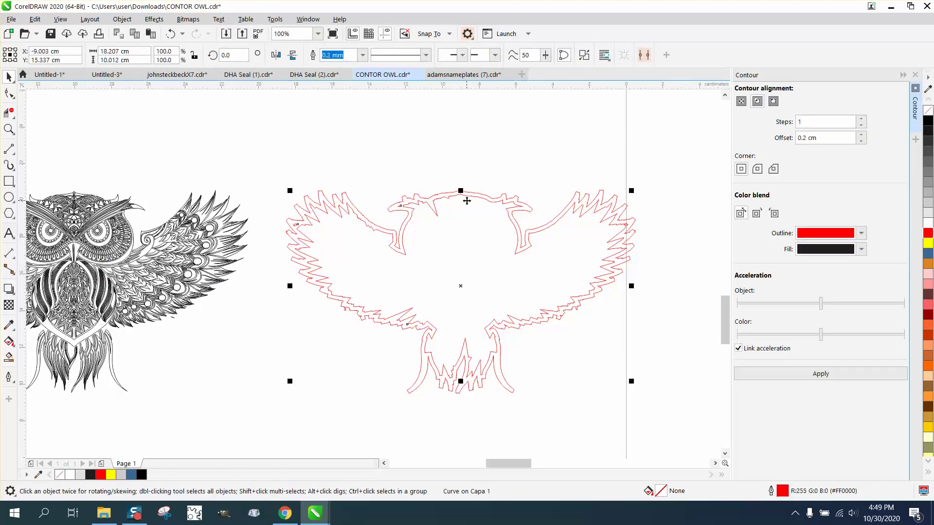
{"action": "key", "text": "Down"}
{"action": "scroll", "coordinate": [466, 202], "scroll_direction": "up", "scroll_amount": 1}
{"action": "scroll", "coordinate": [413, 175], "scroll_direction": "down", "scroll_amount": 2}
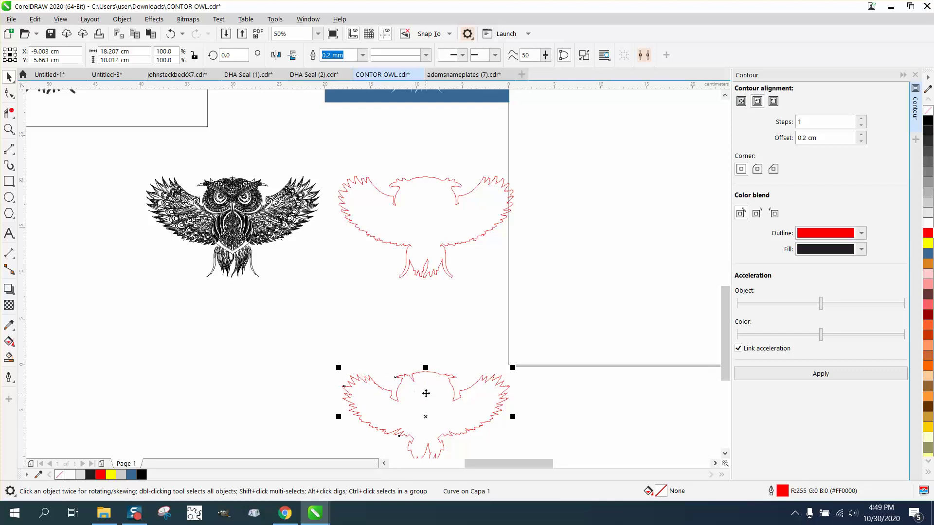
Step: Apply an outside contour with 1 step and a 0.2 cm offset to the inner curve, and break the contour apart
{"action": "left_click", "coordinate": [774, 103]}
{"action": "left_click", "coordinate": [825, 375]}
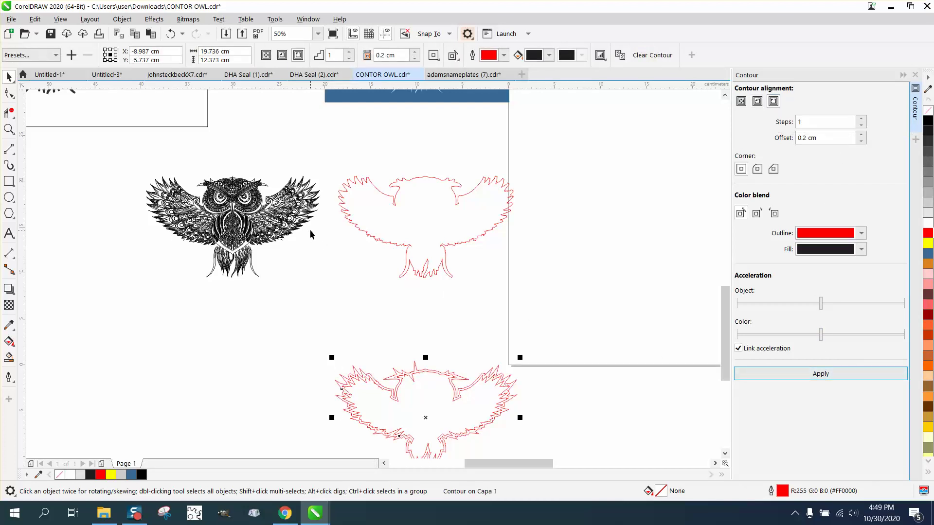
{"action": "left_click", "coordinate": [122, 19]}
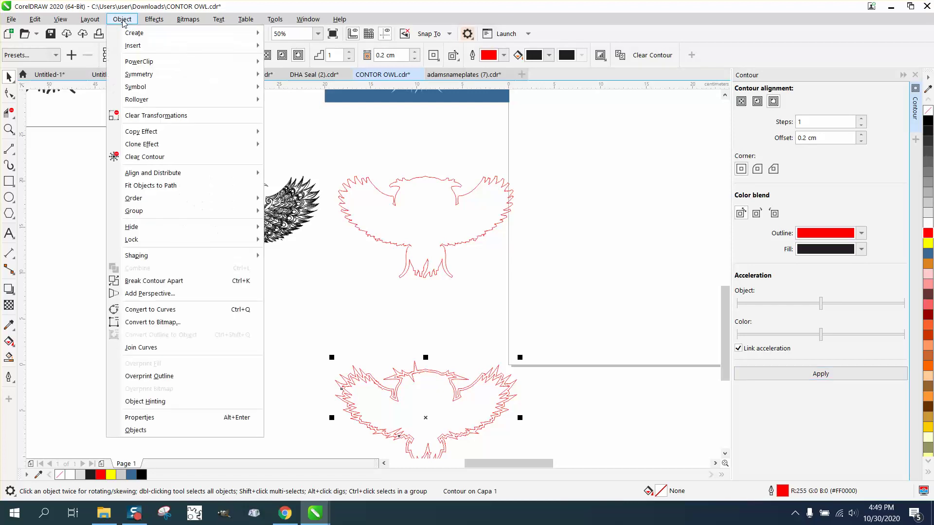
{"action": "left_click", "coordinate": [154, 281]}
Step: Move the inner curve back up inside the original outline and place the new outer curve over the owl at X -29.987, Y 15.263 cm
{"action": "left_click", "coordinate": [424, 375]}
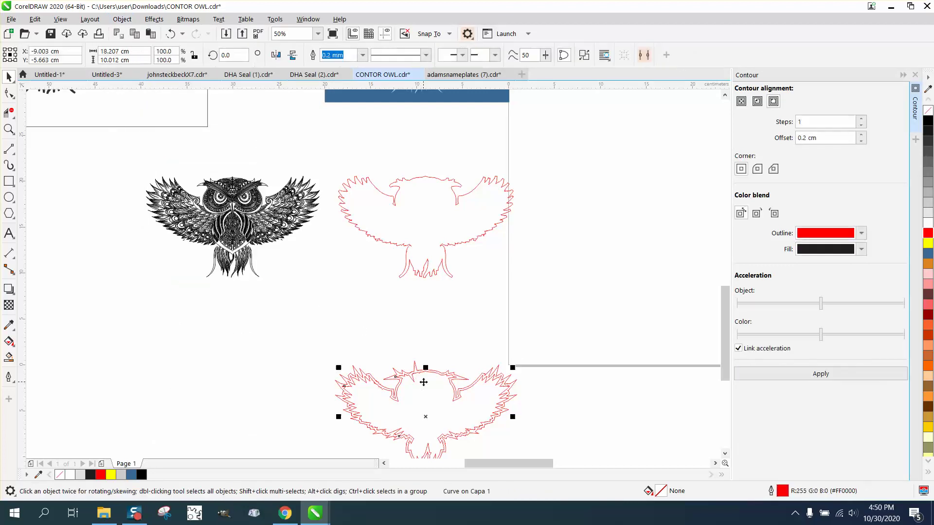
{"action": "key", "text": "Up"}
{"action": "left_click", "coordinate": [427, 374]}
{"action": "key", "text": "Up"}
{"action": "key", "text": "Left"}
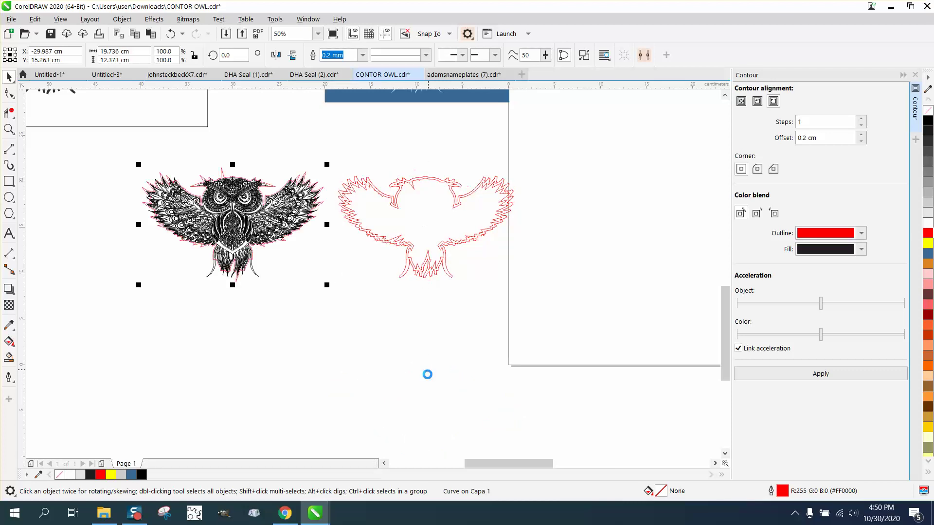
Step: Inspect how the new red outline fits the feathers of the right wing and the top of the owl's head
{"action": "left_click", "coordinate": [9, 129]}
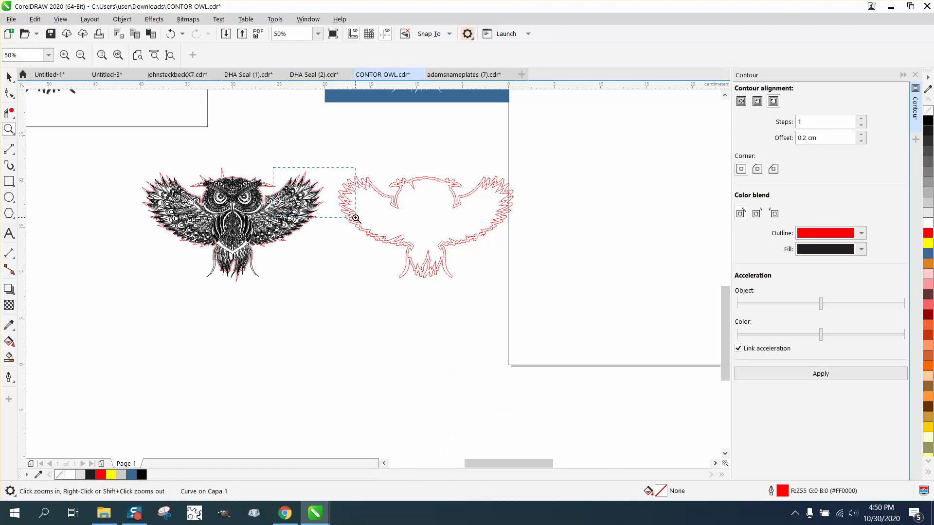
{"action": "left_click_drag", "start_coordinate": [273, 168], "coordinate": [355, 218]}
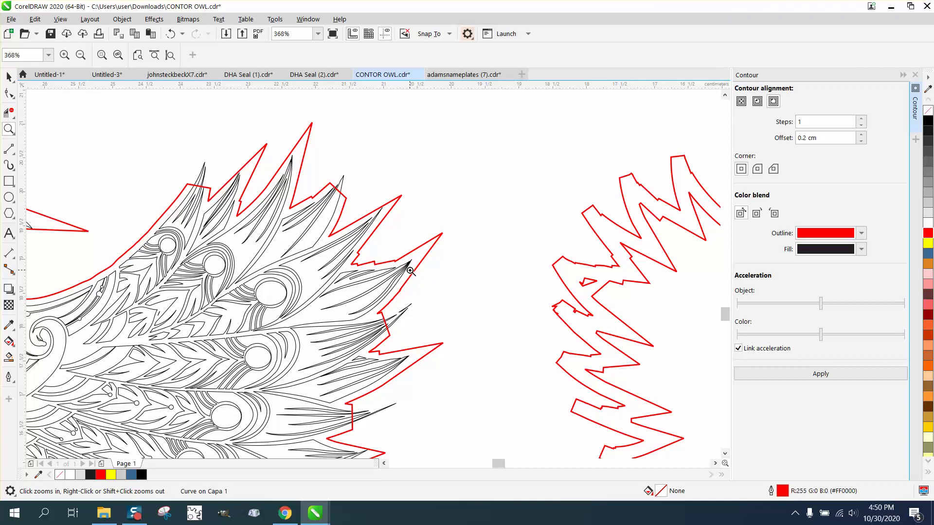
{"action": "scroll", "coordinate": [410, 270], "scroll_direction": "down", "scroll_amount": 2}
{"action": "scroll", "coordinate": [411, 271], "scroll_direction": "down", "scroll_amount": 2}
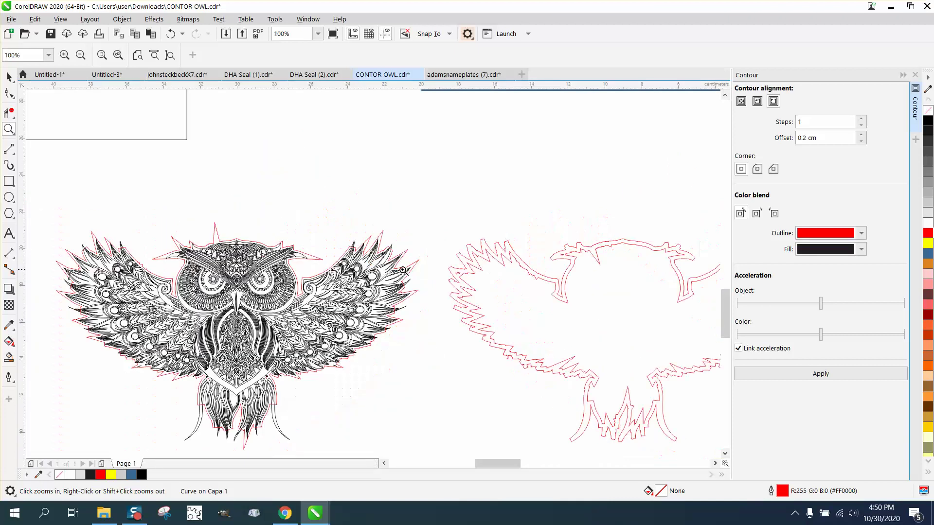
{"action": "left_click_drag", "start_coordinate": [193, 218], "coordinate": [329, 267]}
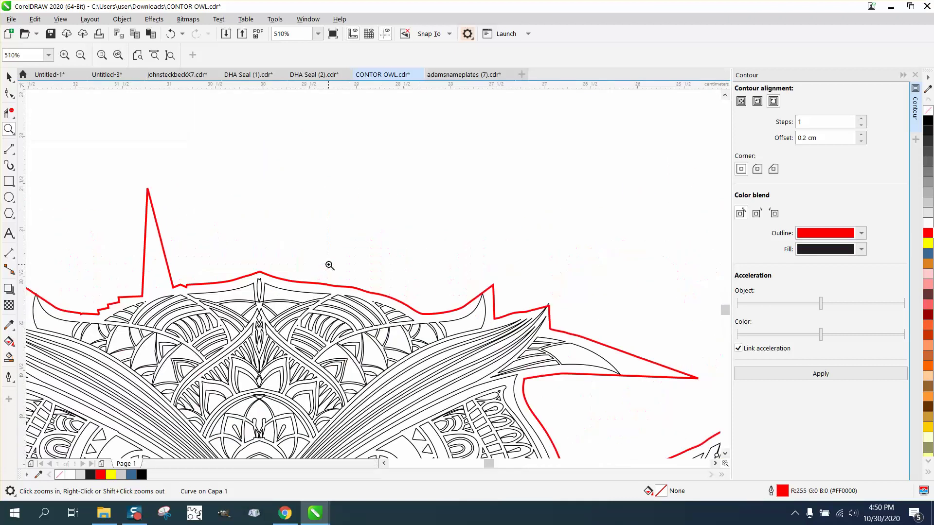
{"action": "scroll", "coordinate": [330, 265], "scroll_direction": "down", "scroll_amount": 2}
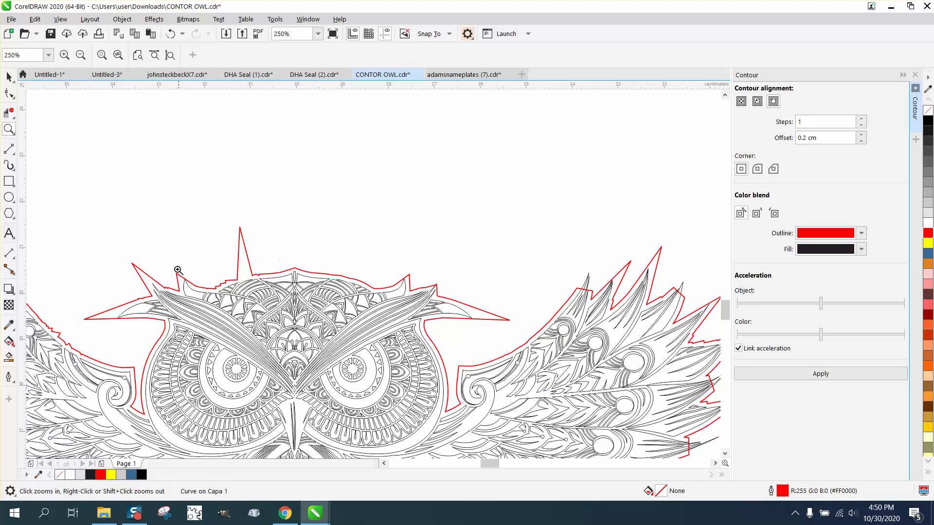
{"action": "scroll", "coordinate": [232, 239], "scroll_direction": "down", "scroll_amount": 2}
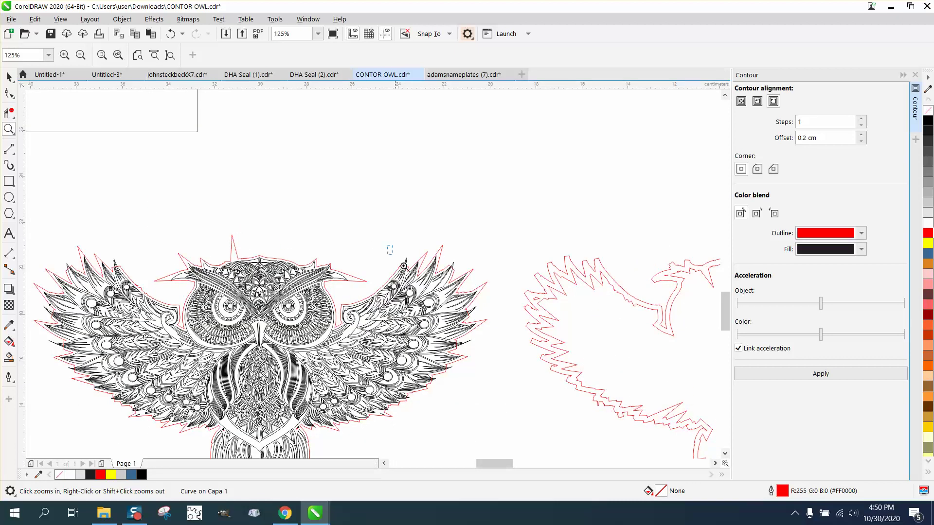
Step: Reshape the red outline at the right wing's first three upper feathers, pulling a node to a sharp point beyond each feather tip
{"action": "left_click_drag", "start_coordinate": [489, 288], "coordinate": [495, 290]}
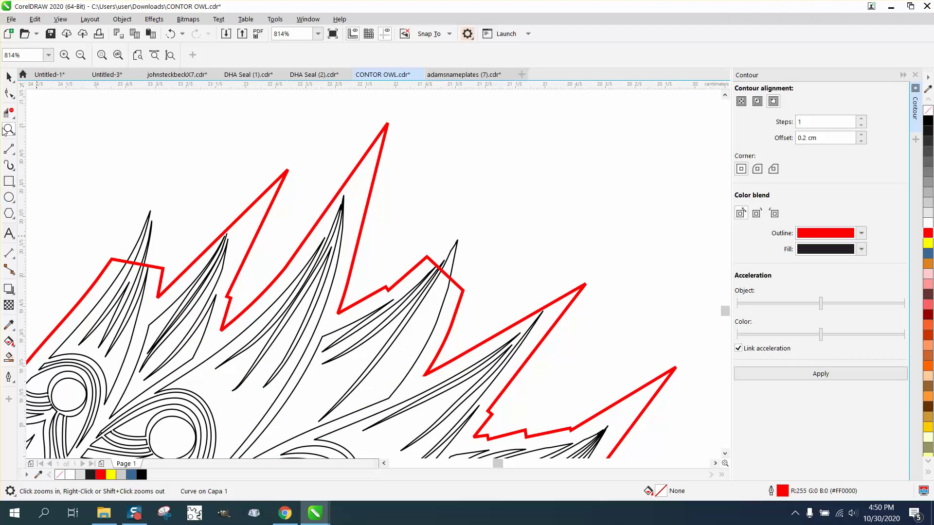
{"action": "left_click", "coordinate": [10, 95]}
{"action": "left_click", "coordinate": [53, 109]}
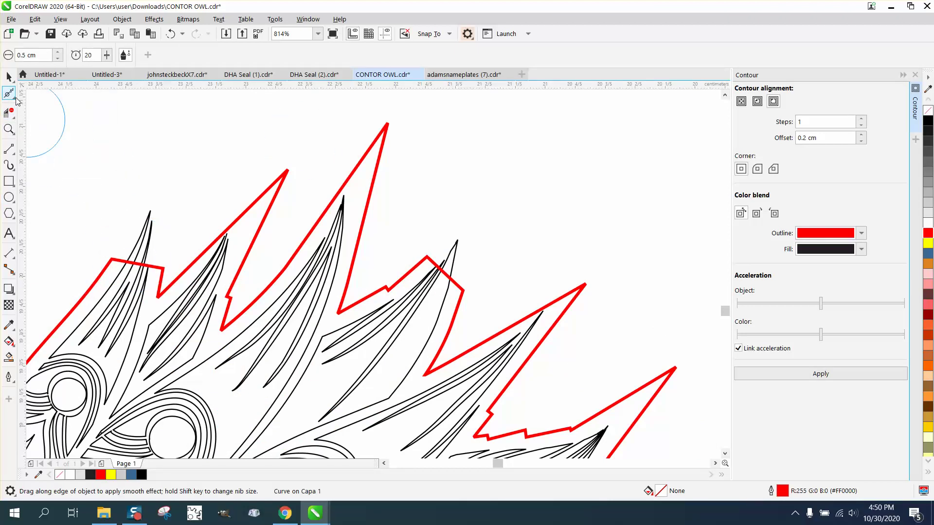
{"action": "left_click", "coordinate": [10, 95]}
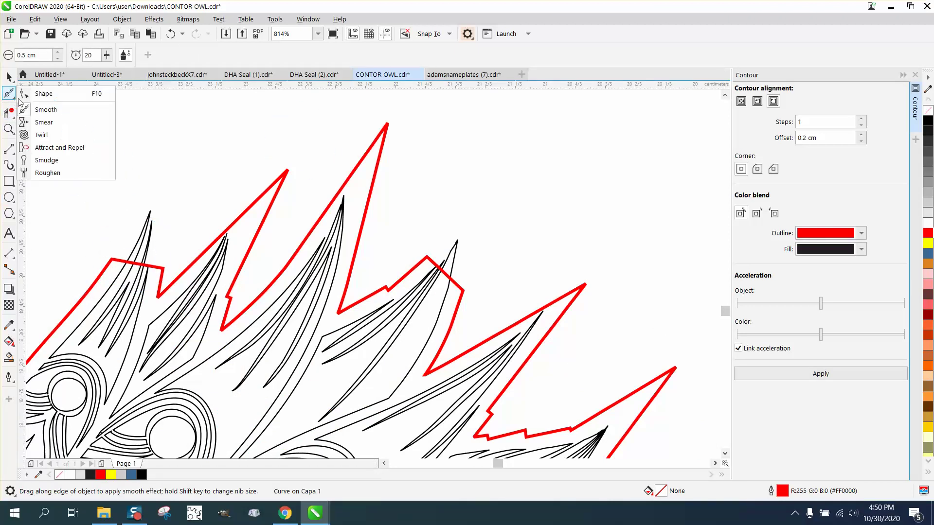
{"action": "left_click", "coordinate": [43, 94]}
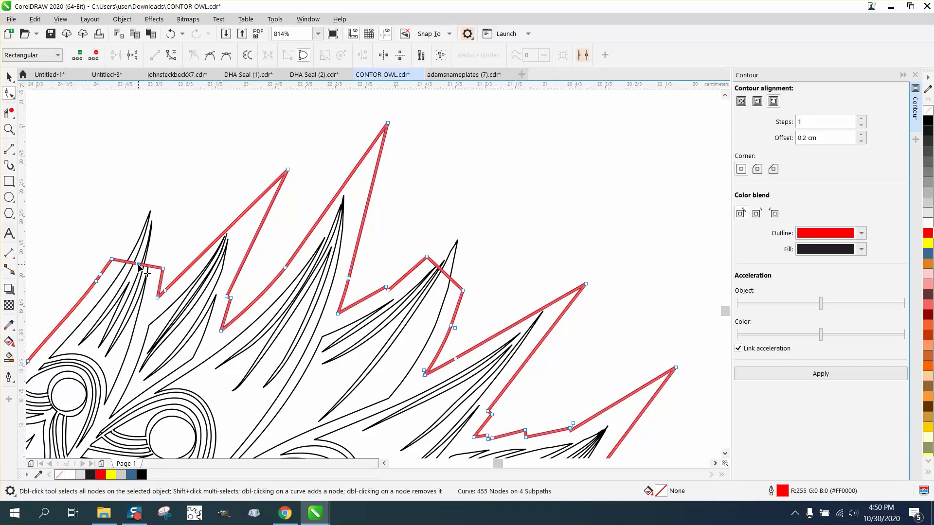
{"action": "left_click_drag", "start_coordinate": [140, 268], "coordinate": [160, 176]}
{"action": "left_click_drag", "start_coordinate": [288, 171], "coordinate": [260, 167]}
{"action": "left_click_drag", "start_coordinate": [387, 124], "coordinate": [362, 131]}
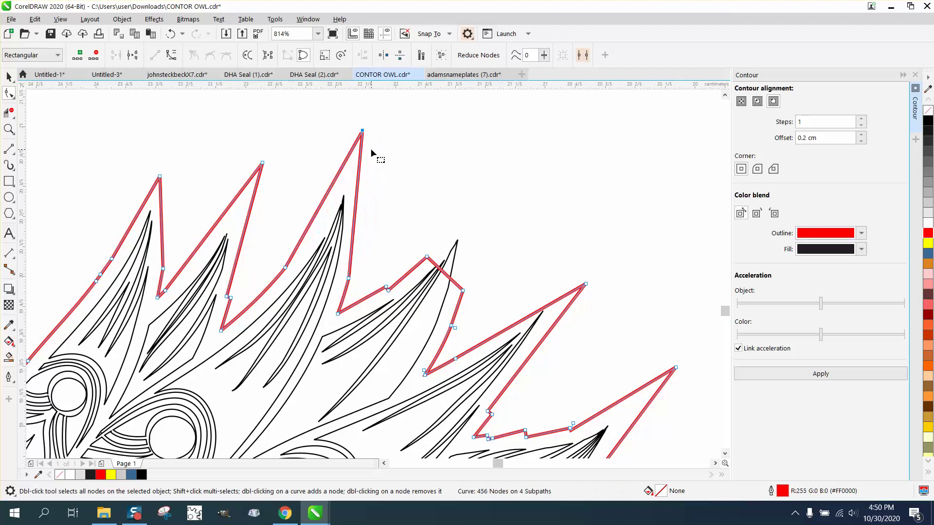
Step: Convert the outline segment at the third feather tip to a curve and bow its outer edge outward with the tip node's handle
{"action": "left_click_drag", "start_coordinate": [277, 135], "coordinate": [348, 278]}
{"action": "right_click", "coordinate": [348, 278]}
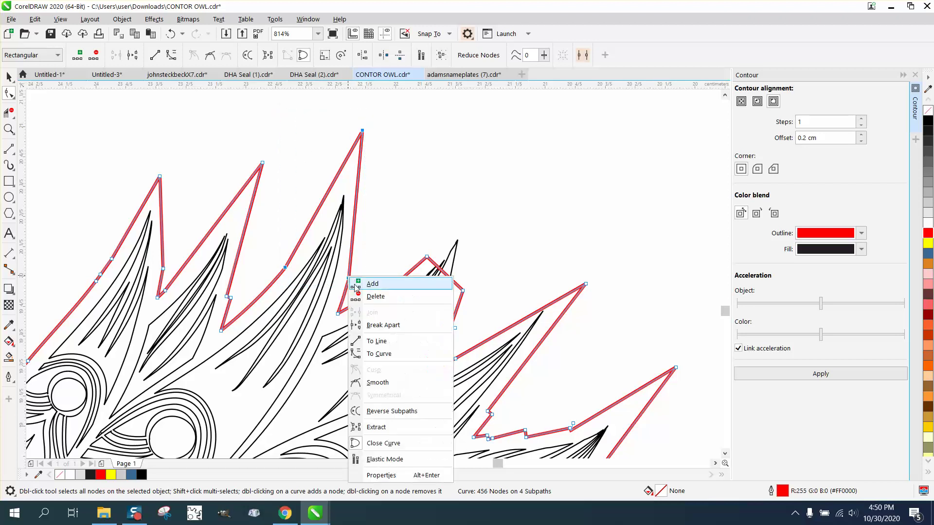
{"action": "left_click", "coordinate": [383, 352]}
{"action": "left_click", "coordinate": [362, 131]}
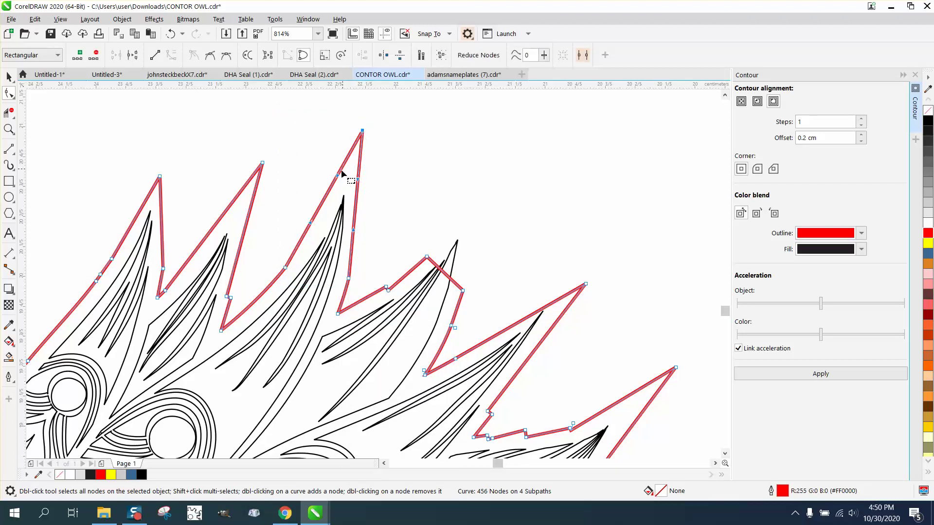
{"action": "left_click_drag", "start_coordinate": [336, 175], "coordinate": [367, 219]}
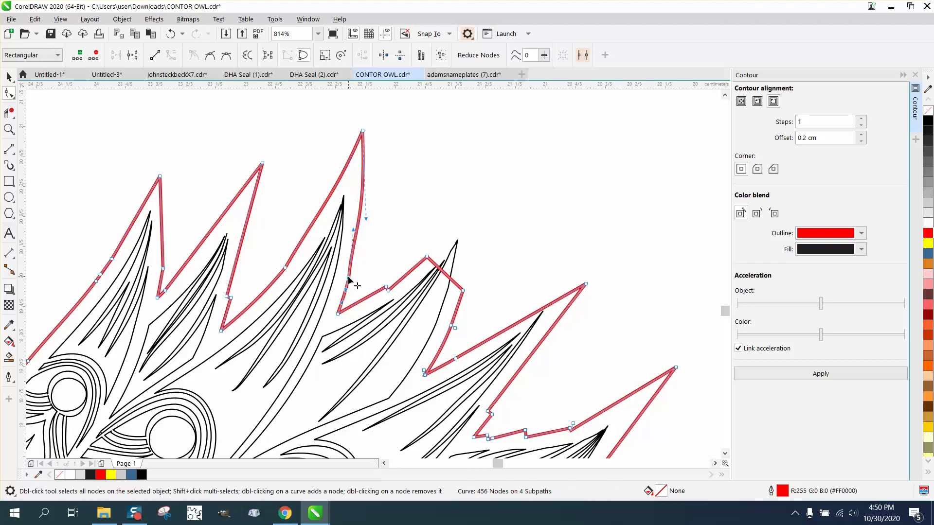
Step: Delete the extra node midway along each side of the third feather's outline to smooth both edges
{"action": "key", "text": "Delete"}
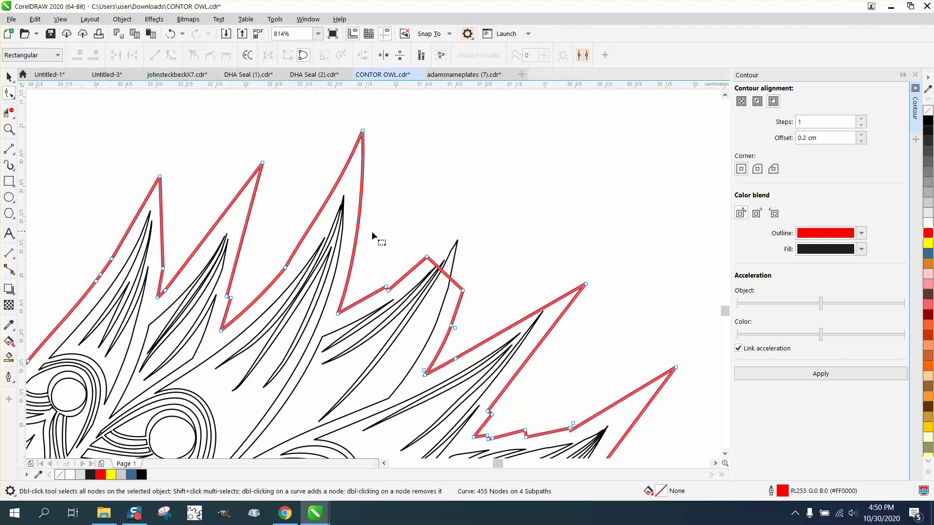
{"action": "left_click", "coordinate": [285, 268]}
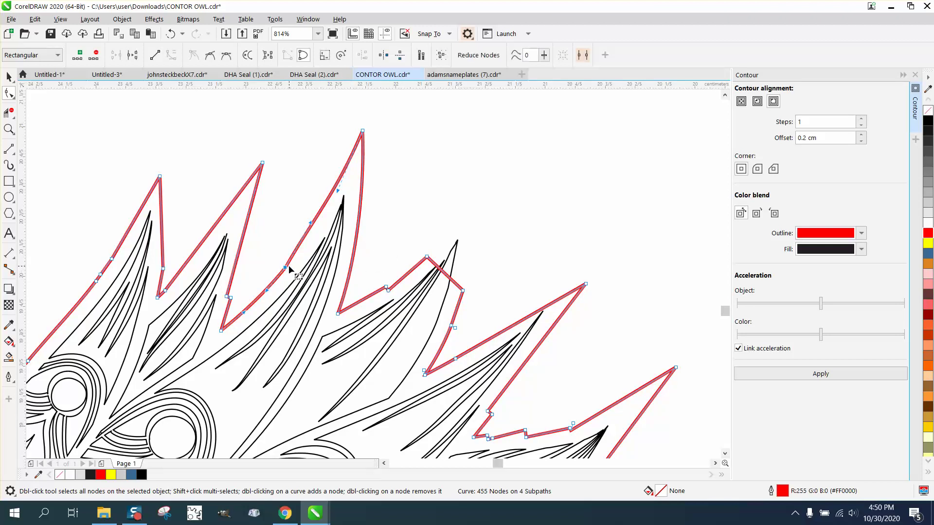
{"action": "key", "text": "Delete"}
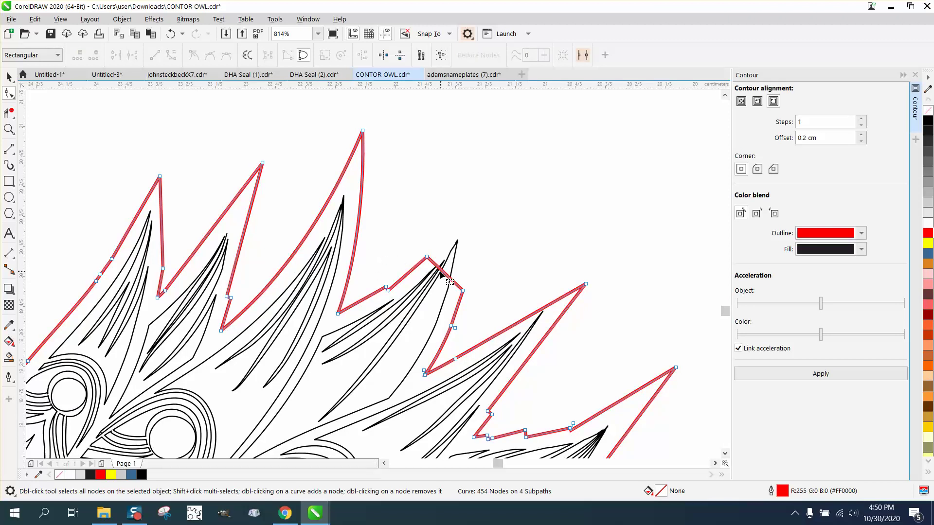
Step: Pull the red outline to a point beyond the fourth upper feather's tip and smooth the jagged notches beside the second and fourth feathers
{"action": "left_click_drag", "start_coordinate": [447, 273], "coordinate": [472, 213]}
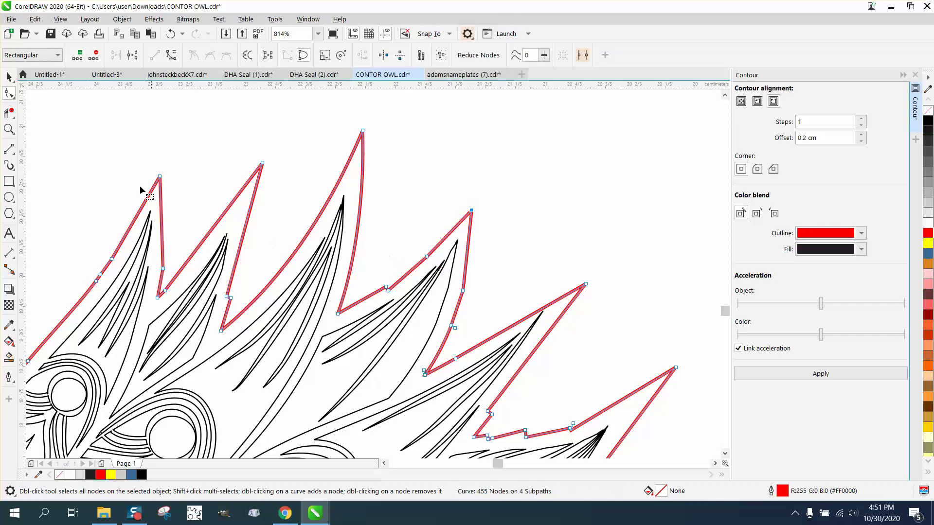
{"action": "left_click", "coordinate": [15, 98]}
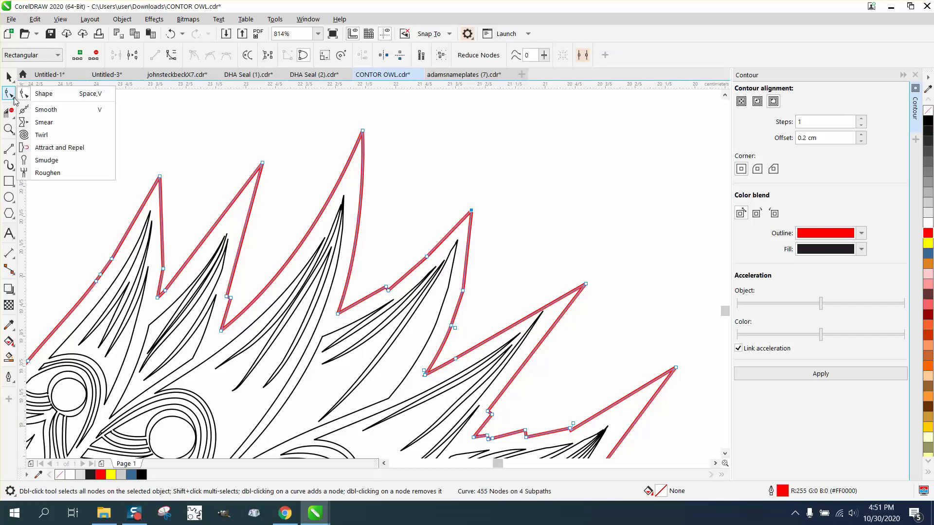
{"action": "left_click", "coordinate": [39, 109]}
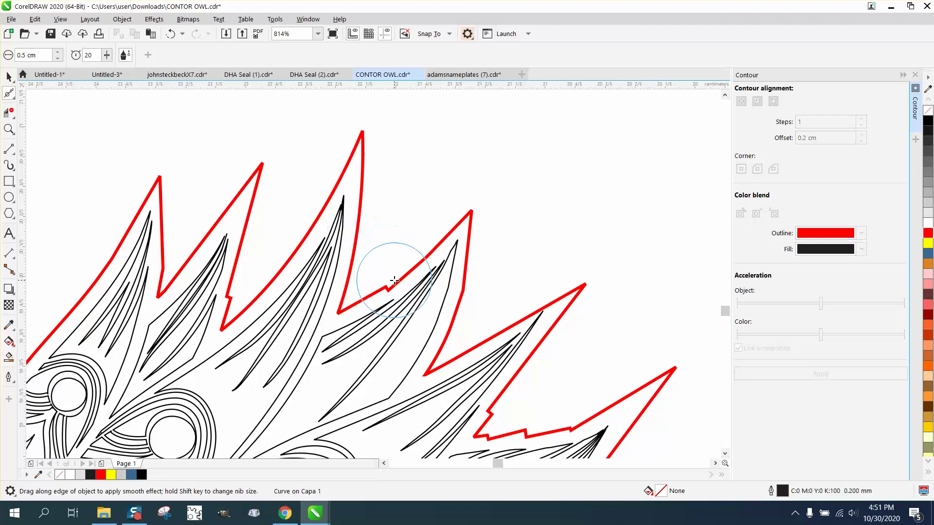
{"action": "mouse_move", "coordinate": [385, 292]}
{"action": "left_mouse_down"}
{"action": "mouse_move", "coordinate": [386, 267]}
{"action": "mouse_move", "coordinate": [462, 214]}
{"action": "mouse_move", "coordinate": [464, 308]}
{"action": "mouse_move", "coordinate": [454, 329]}
{"action": "mouse_move", "coordinate": [389, 285]}
{"action": "left_mouse_up"}
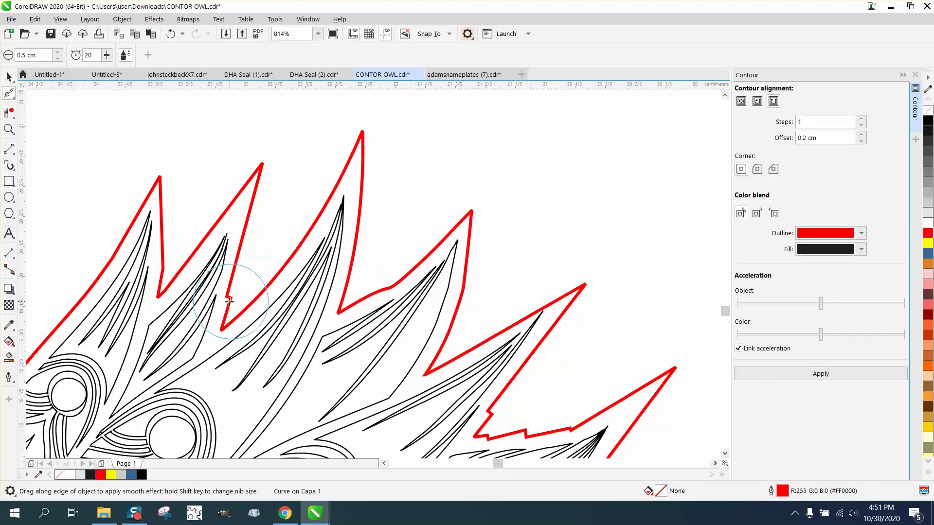
{"action": "mouse_move", "coordinate": [227, 302]}
{"action": "left_mouse_down"}
{"action": "mouse_move", "coordinate": [226, 321]}
{"action": "mouse_move", "coordinate": [235, 273]}
{"action": "left_mouse_up"}
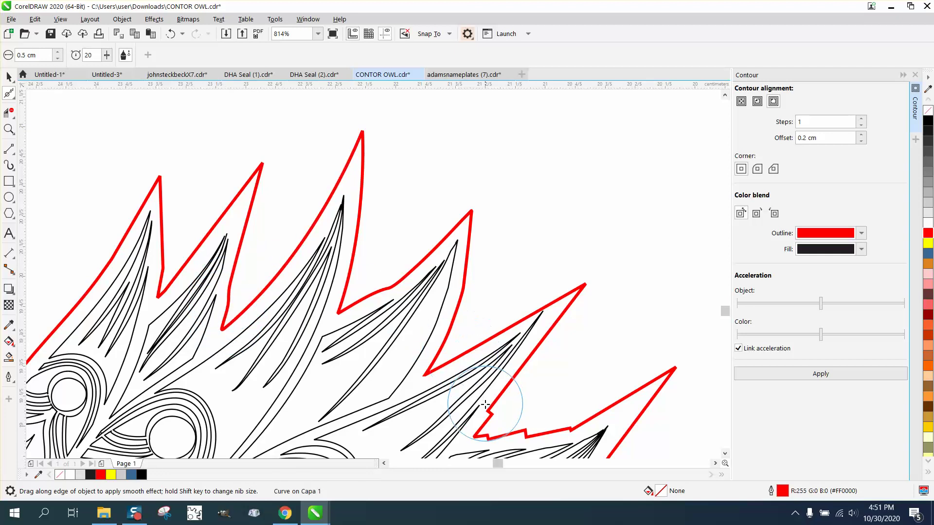
Step: Shift the outline's tip node at the fifth upper feather slightly upward and delete the extra node midway along its upper edge
{"action": "scroll", "coordinate": [462, 311], "scroll_direction": "down", "scroll_amount": 2}
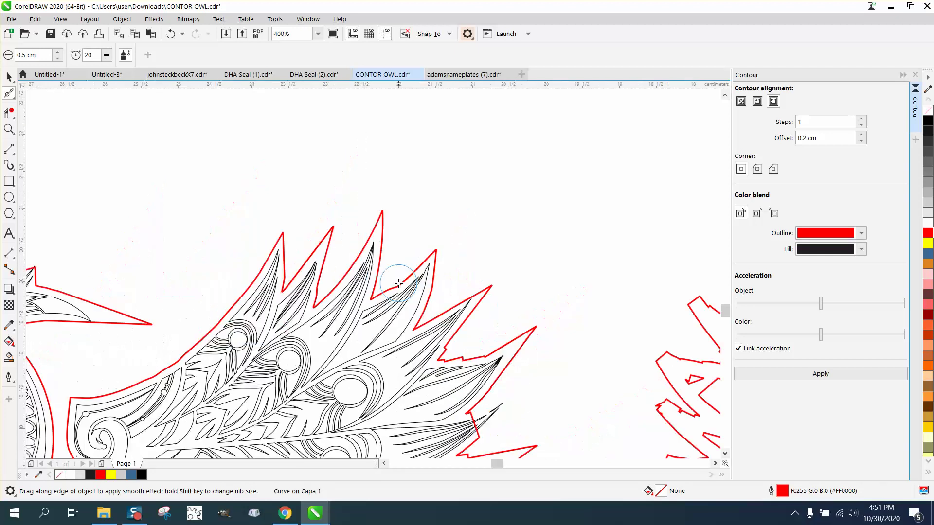
{"action": "left_click", "coordinate": [8, 129]}
{"action": "left_click_drag", "start_coordinate": [632, 398], "coordinate": [409, 251]}
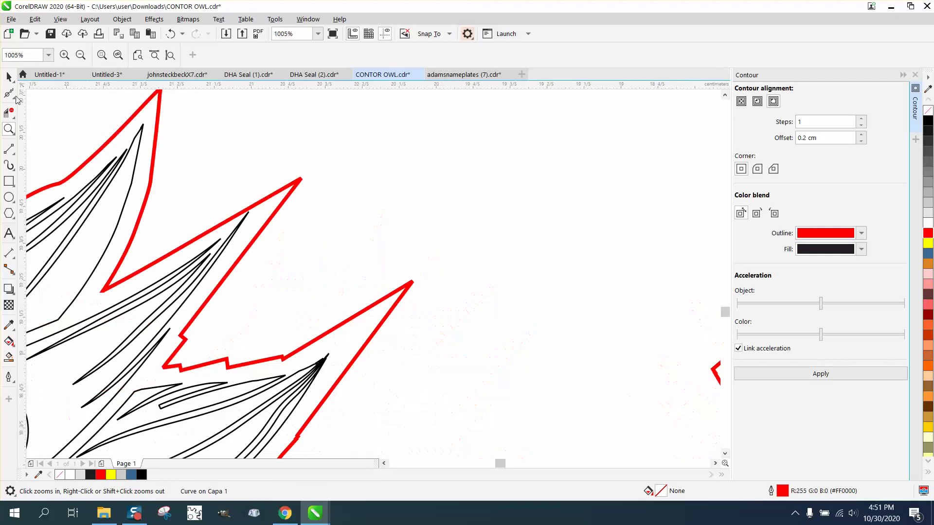
{"action": "left_click", "coordinate": [11, 93]}
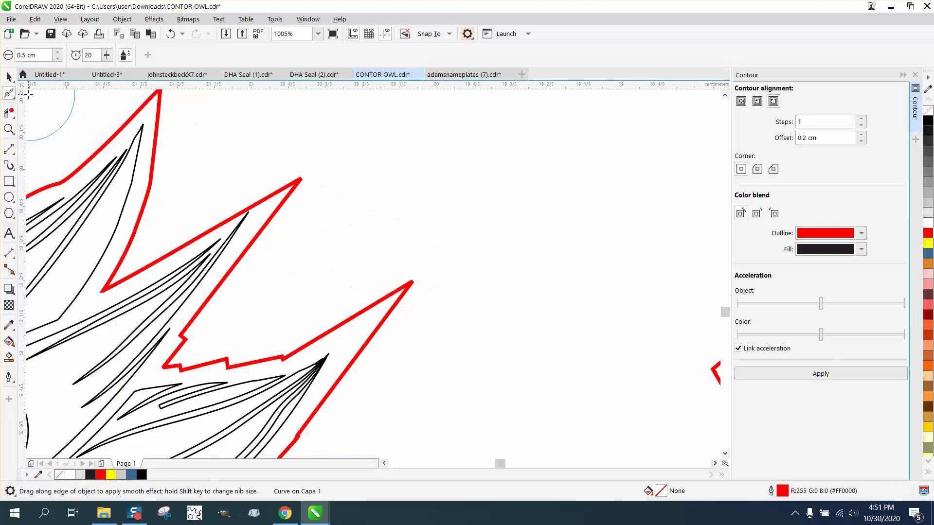
{"action": "left_click", "coordinate": [14, 97]}
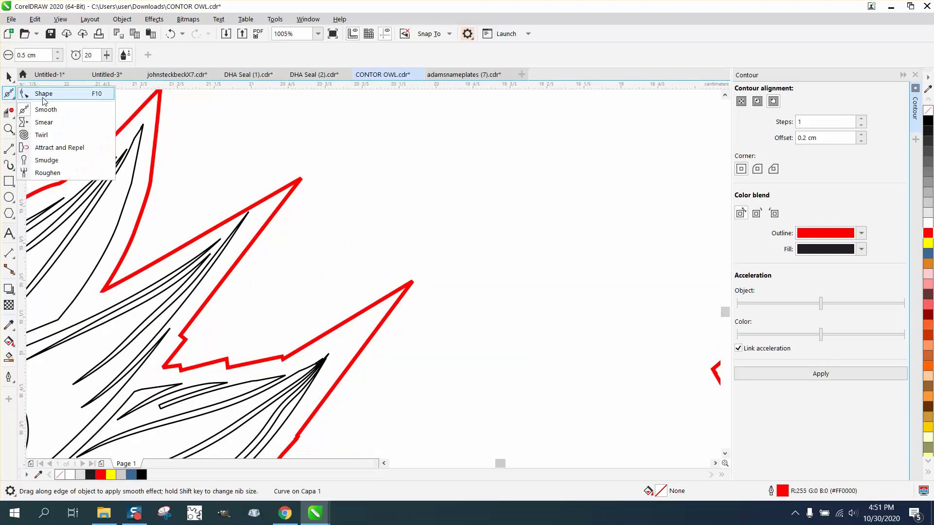
{"action": "left_click", "coordinate": [47, 100]}
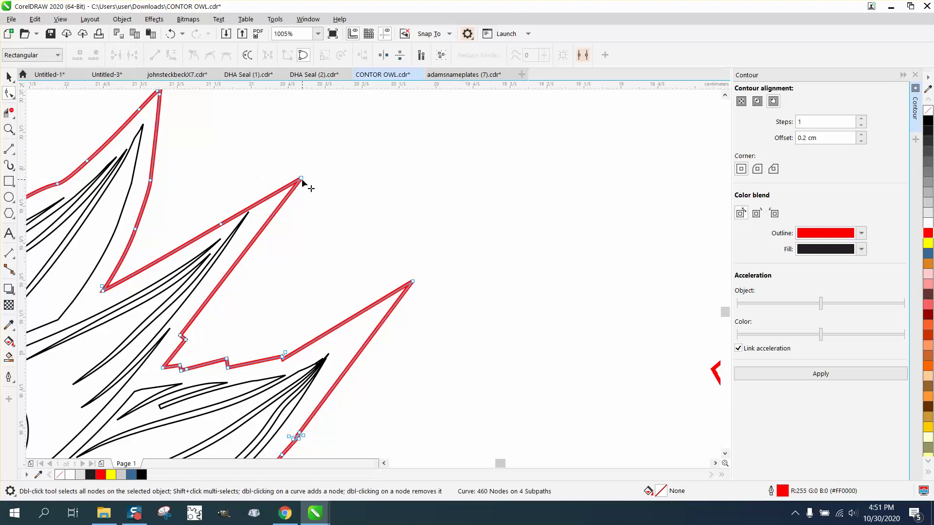
{"action": "left_click_drag", "start_coordinate": [301, 179], "coordinate": [293, 165]}
{"action": "left_click", "coordinate": [221, 224]}
{"action": "key", "text": "Delete"}
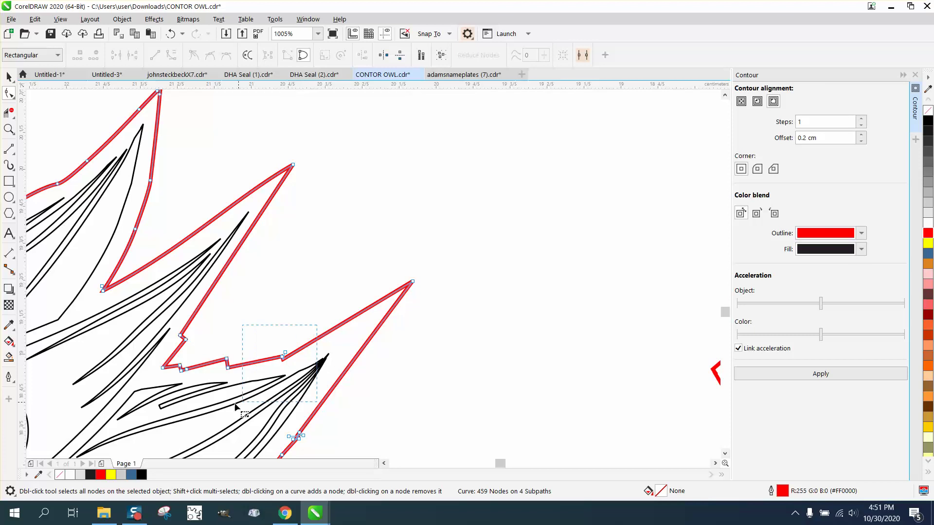
Step: Delete the cluster of jagged nodes in the outline's valley between the fifth and sixth feathers of the right wing
{"action": "left_click_drag", "start_coordinate": [212, 410], "coordinate": [178, 405]}
{"action": "key", "text": "Delete"}
{"action": "scroll", "coordinate": [256, 345], "scroll_direction": "down", "scroll_amount": 2}
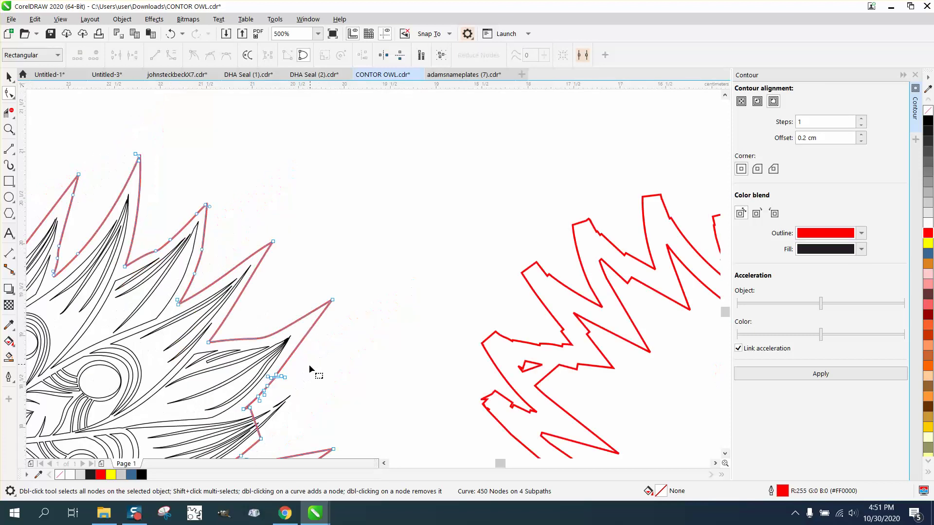
Step: Delete the node forming the tall spike in the red outline above the owl's head
{"action": "left_click", "coordinate": [9, 129]}
{"action": "scroll", "coordinate": [292, 254], "scroll_direction": "down", "scroll_amount": 3}
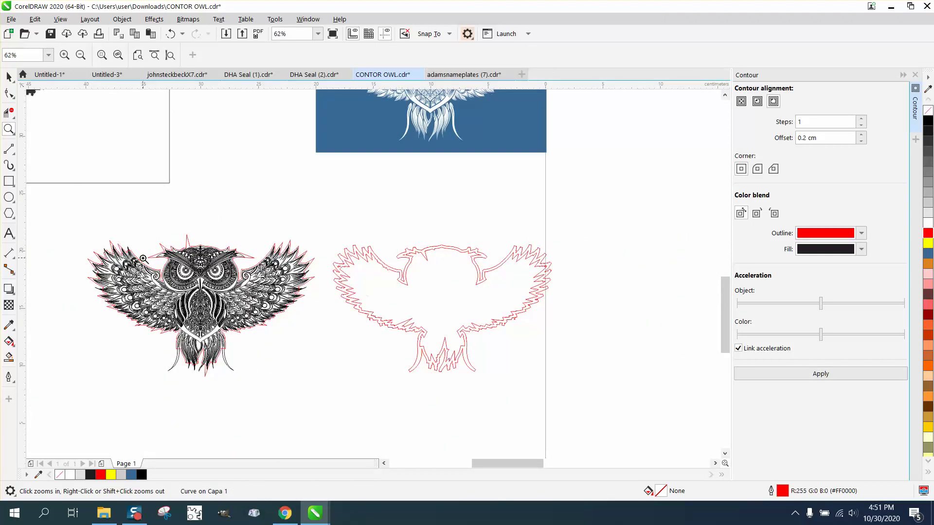
{"action": "scroll", "coordinate": [178, 245], "scroll_direction": "up", "scroll_amount": 3}
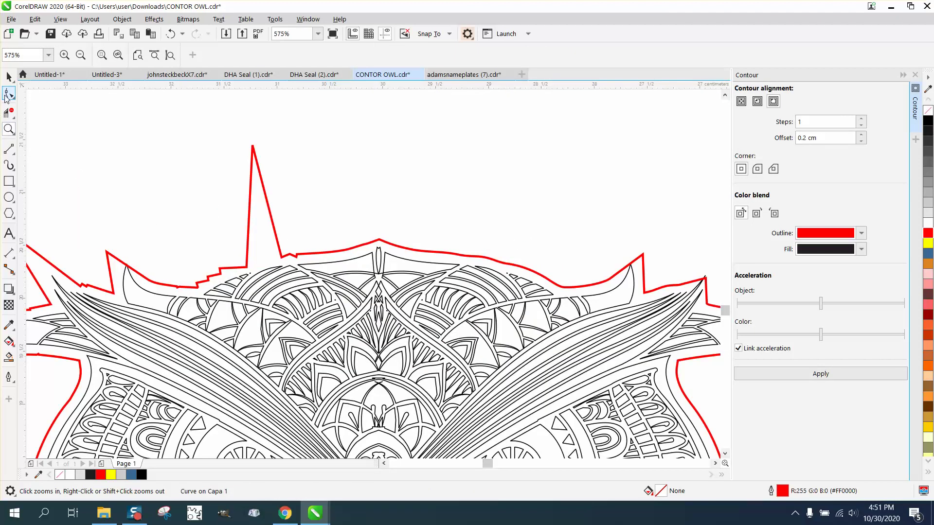
{"action": "left_click", "coordinate": [10, 92]}
{"action": "left_click_drag", "start_coordinate": [246, 137], "coordinate": [269, 152]}
{"action": "key", "text": "Delete"}
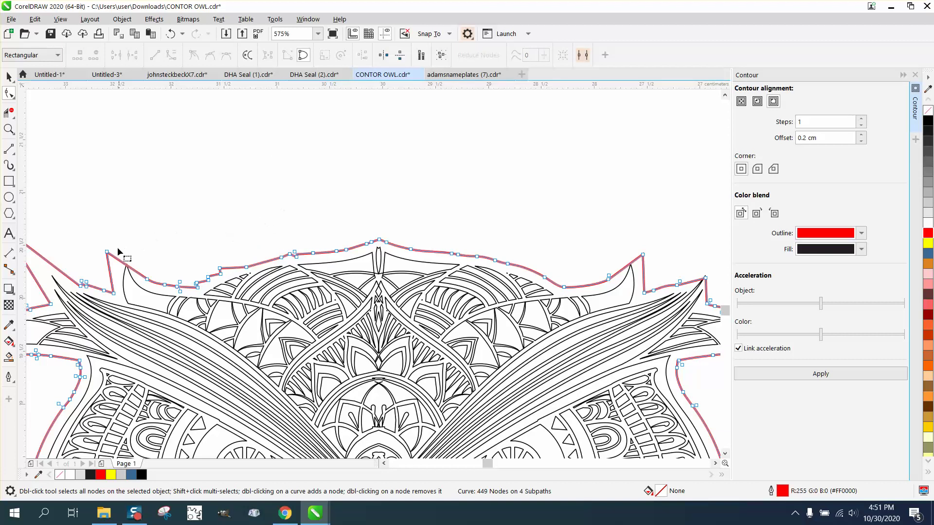
Step: Reposition the outline's point nodes above both ear tufts and pull in the point beyond the right brow feather's tip
{"action": "left_click_drag", "start_coordinate": [109, 253], "coordinate": [117, 249]}
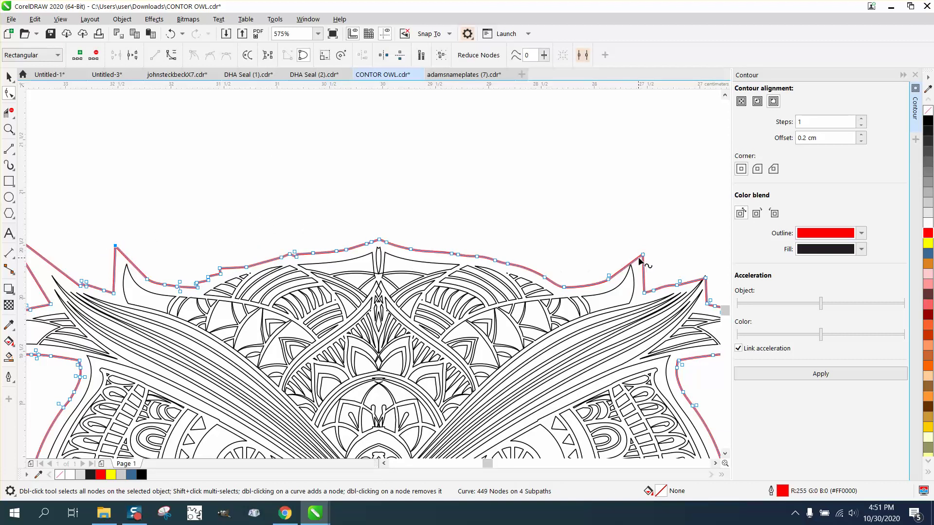
{"action": "left_click_drag", "start_coordinate": [642, 254], "coordinate": [635, 251]}
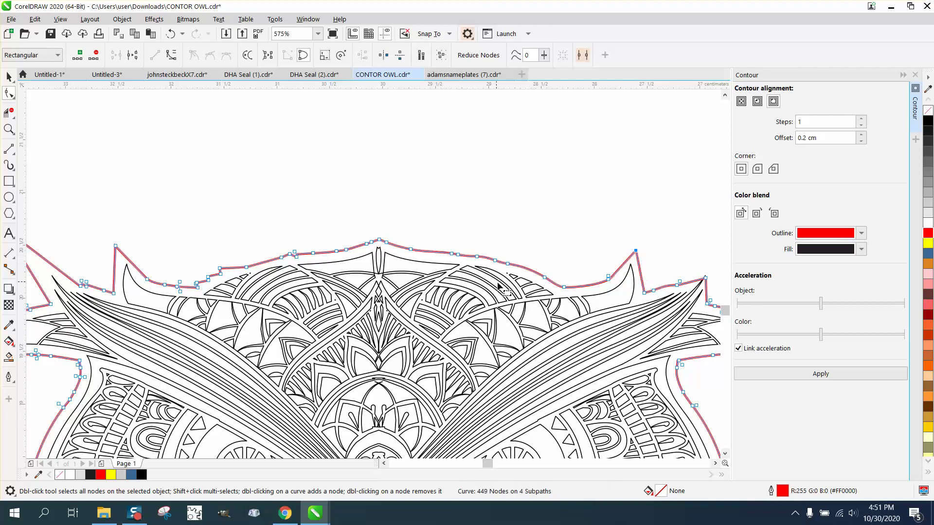
{"action": "scroll", "coordinate": [554, 287], "scroll_direction": "down", "scroll_amount": 3}
{"action": "left_click", "coordinate": [619, 274]}
{"action": "left_click_drag", "start_coordinate": [706, 317], "coordinate": [674, 319]}
{"action": "scroll", "coordinate": [384, 256], "scroll_direction": "down", "scroll_amount": 2}
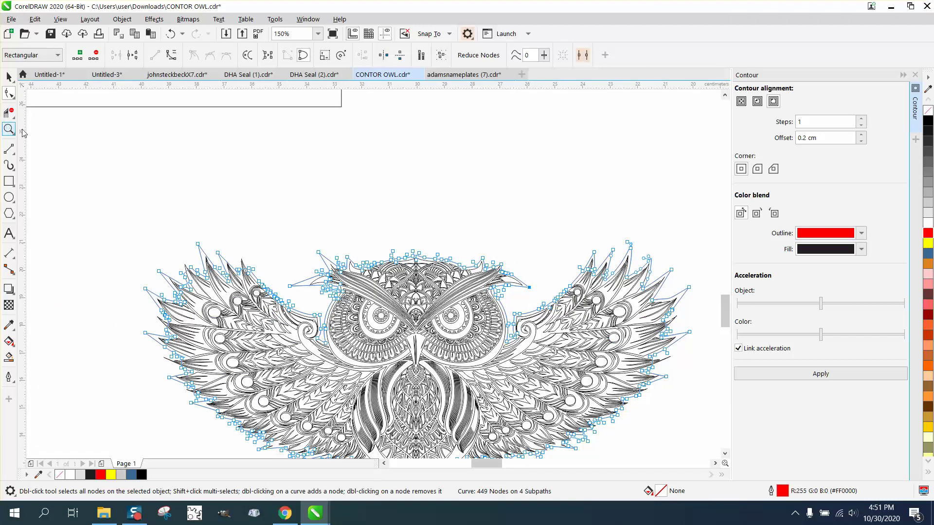
Step: Smooth the red outline along the right wing's inner edge and around the right brow feather using a 0.5 cm nib
{"action": "left_click", "coordinate": [9, 128]}
{"action": "left_click_drag", "start_coordinate": [626, 353], "coordinate": [626, 354]}
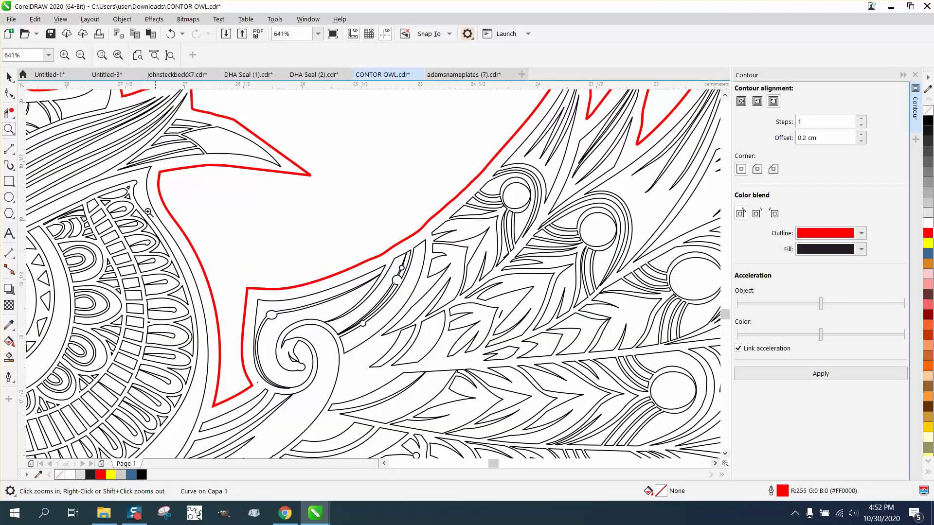
{"action": "left_click", "coordinate": [9, 93]}
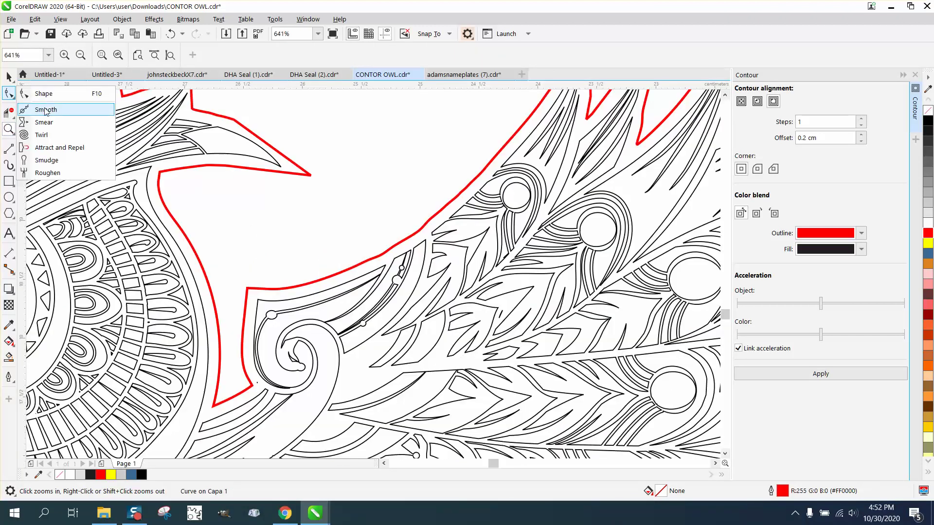
{"action": "left_click", "coordinate": [47, 110]}
{"action": "mouse_move", "coordinate": [472, 179]}
{"action": "left_mouse_down"}
{"action": "mouse_move", "coordinate": [375, 264]}
{"action": "mouse_move", "coordinate": [406, 239]}
{"action": "left_mouse_up"}
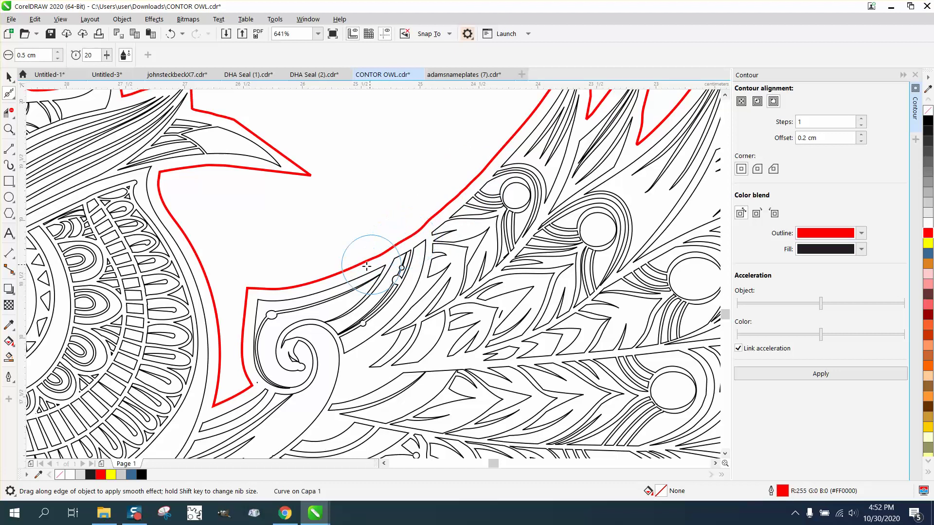
{"action": "mouse_move", "coordinate": [336, 270]}
{"action": "left_mouse_down"}
{"action": "mouse_move", "coordinate": [416, 223]}
{"action": "mouse_move", "coordinate": [501, 143]}
{"action": "left_mouse_up"}
{"action": "left_click_drag", "start_coordinate": [285, 158], "coordinate": [261, 139]}
{"action": "scroll", "coordinate": [344, 181], "scroll_direction": "down", "scroll_amount": 2}
{"action": "scroll", "coordinate": [344, 181], "scroll_direction": "down", "scroll_amount": 1}
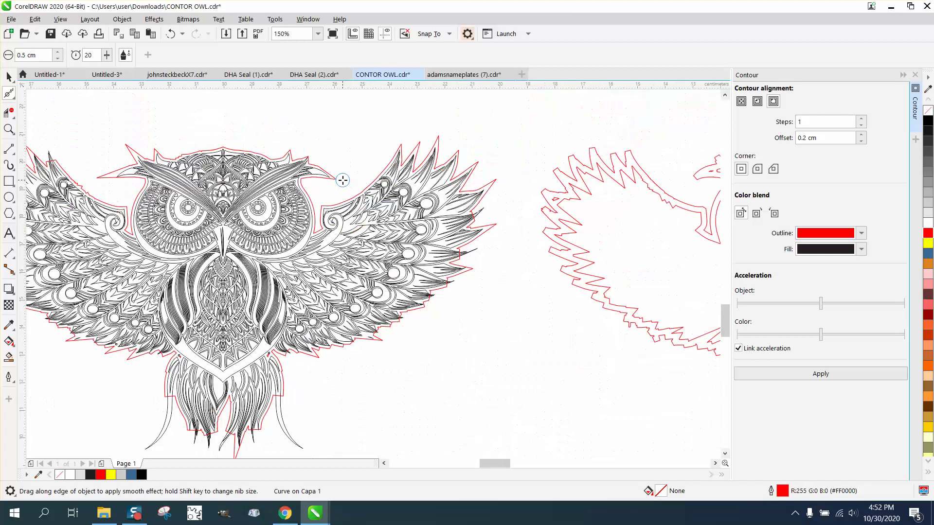
{"action": "left_click", "coordinate": [332, 175]}
{"action": "left_click", "coordinate": [333, 177]}
{"action": "left_click_drag", "start_coordinate": [333, 177], "coordinate": [316, 166]}
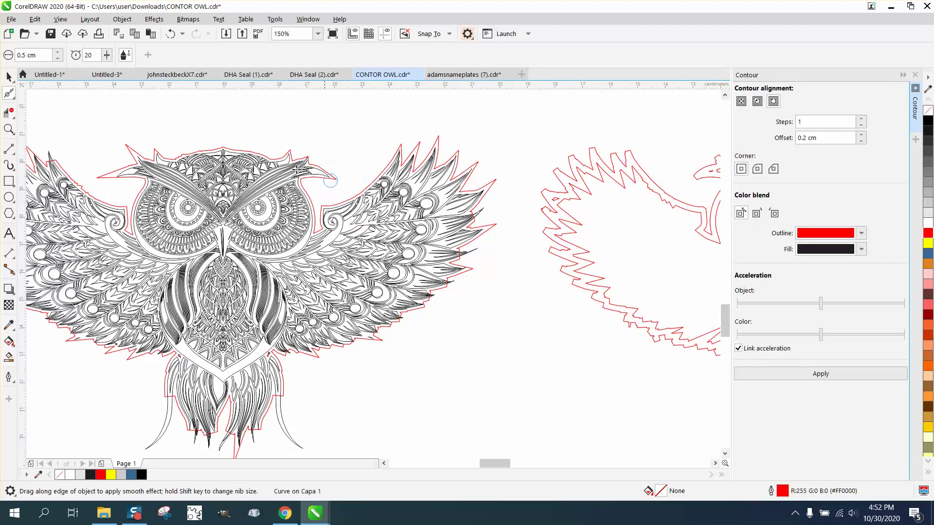
Step: Smooth the outline along the right wing's inner edge, the side of the head and the brow feather with a 1.3 cm nib
{"action": "left_click", "coordinate": [10, 129]}
{"action": "left_click_drag", "start_coordinate": [394, 219], "coordinate": [445, 243]}
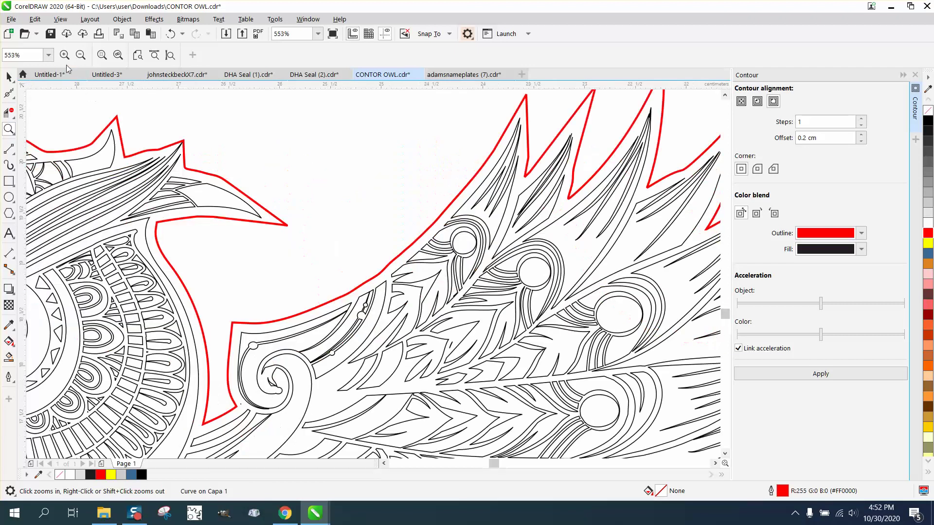
{"action": "left_click", "coordinate": [16, 100]}
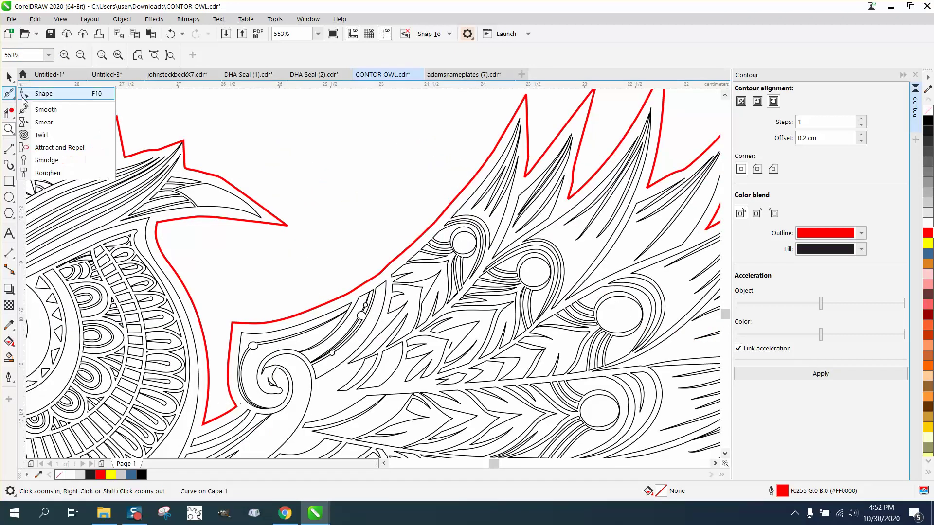
{"action": "left_click", "coordinate": [49, 110]}
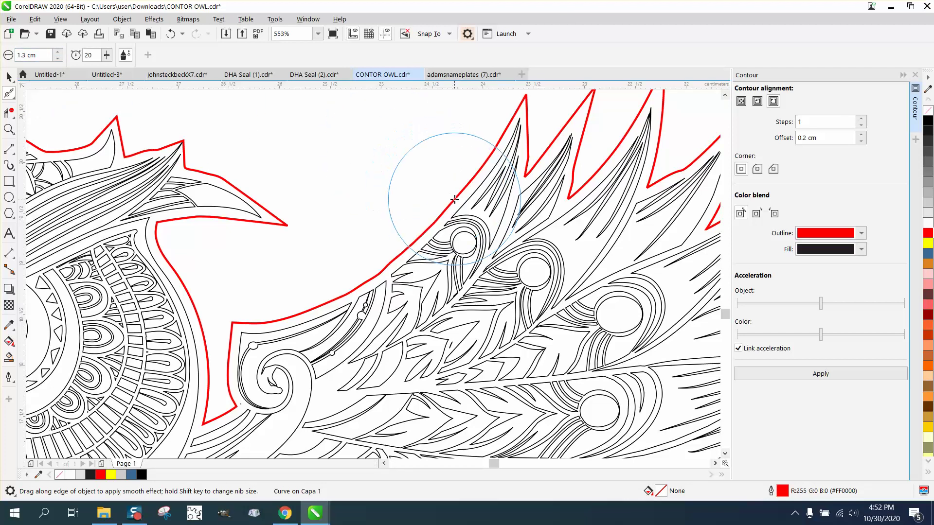
{"action": "mouse_move", "coordinate": [456, 197]}
{"action": "left_mouse_down"}
{"action": "mouse_move", "coordinate": [395, 268]}
{"action": "mouse_move", "coordinate": [284, 326]}
{"action": "left_mouse_up"}
{"action": "mouse_move", "coordinate": [204, 278]}
{"action": "left_mouse_down"}
{"action": "mouse_move", "coordinate": [175, 267]}
{"action": "mouse_move", "coordinate": [173, 243]}
{"action": "left_mouse_up"}
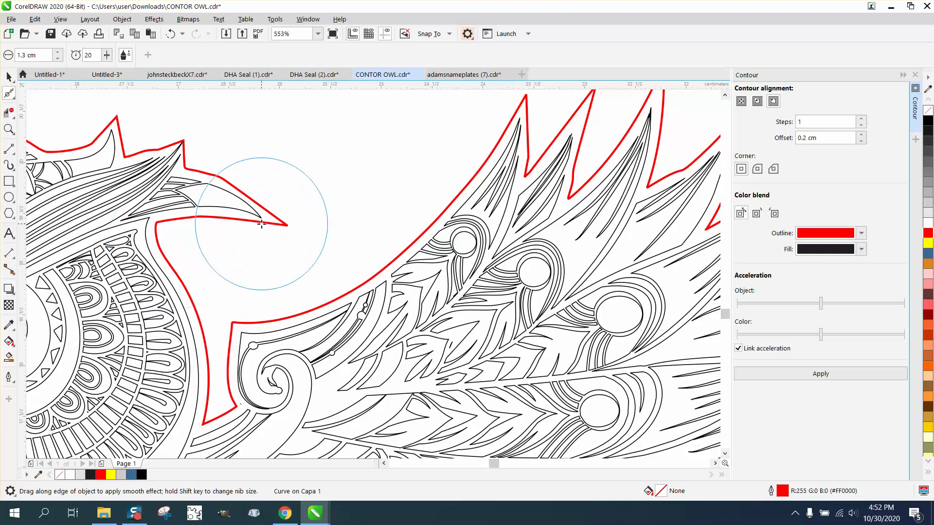
{"action": "left_click", "coordinate": [217, 175]}
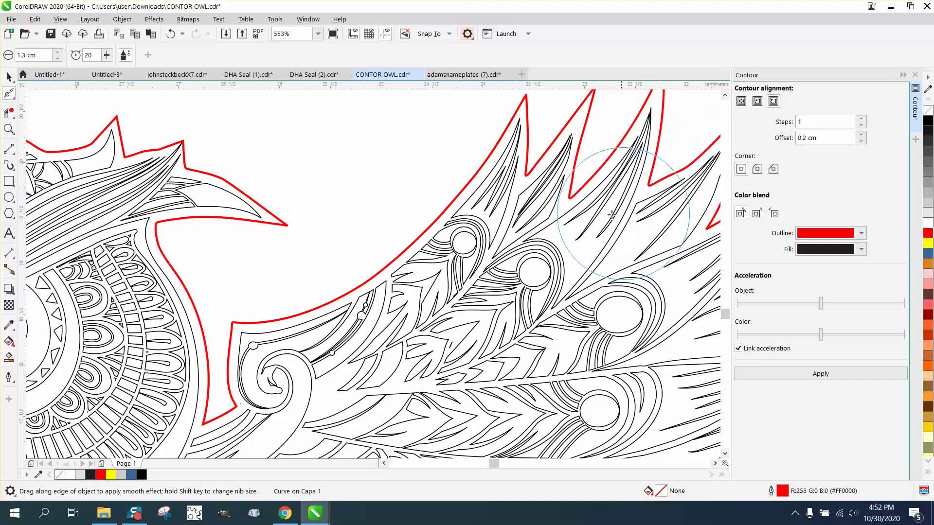
Step: Move the cleaned red outline straight down about 21 cm, clear of the black owl artwork
{"action": "scroll", "coordinate": [627, 232], "scroll_direction": "down", "scroll_amount": 3}
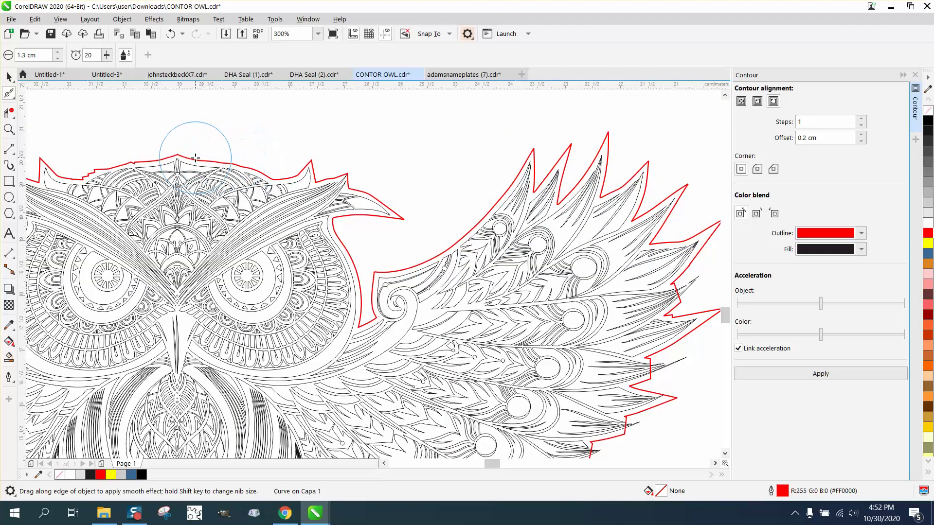
{"action": "scroll", "coordinate": [91, 125], "scroll_direction": "down", "scroll_amount": 4}
{"action": "left_click", "coordinate": [9, 76]}
{"action": "left_click", "coordinate": [145, 106]}
{"action": "left_click", "coordinate": [148, 138]}
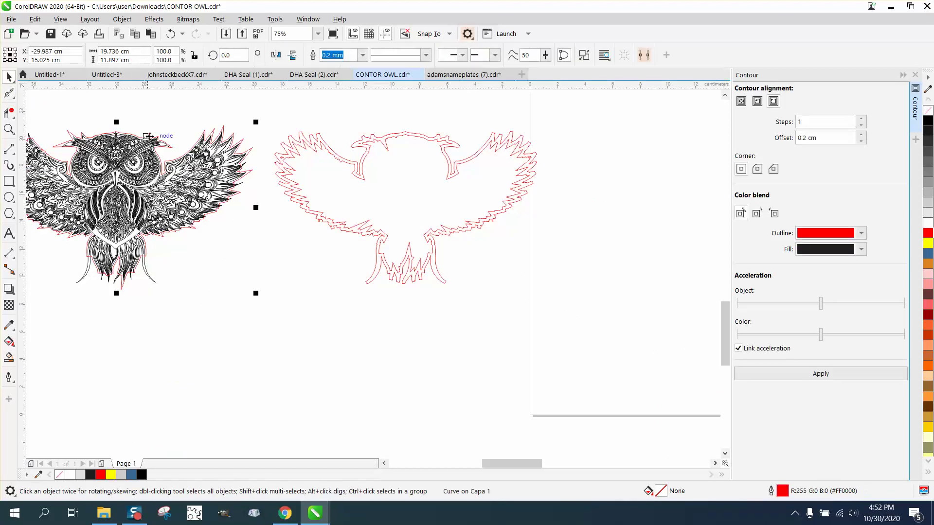
{"action": "key", "text": "shift+Down"}
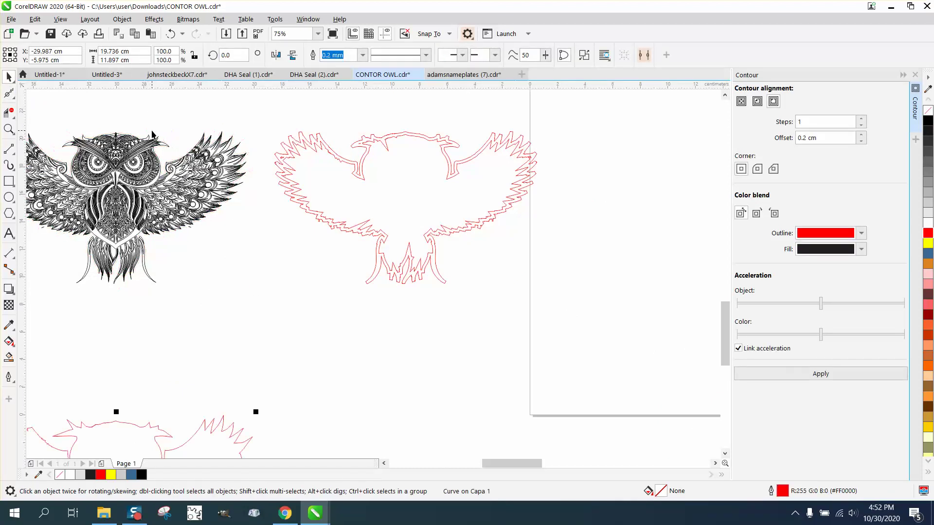
Step: Try to group the black owl artwork and centre it on the page, and undo the centring
{"action": "scroll", "coordinate": [161, 146], "scroll_direction": "down", "scroll_amount": 2}
{"action": "left_click_drag", "start_coordinate": [62, 142], "coordinate": [221, 220]}
{"action": "key", "text": "ctrl+g"}
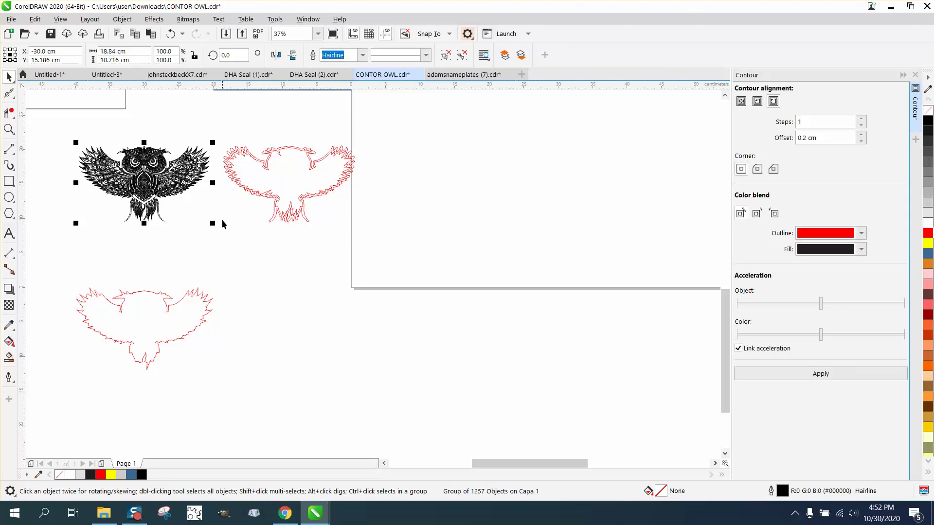
{"action": "key", "text": "p"}
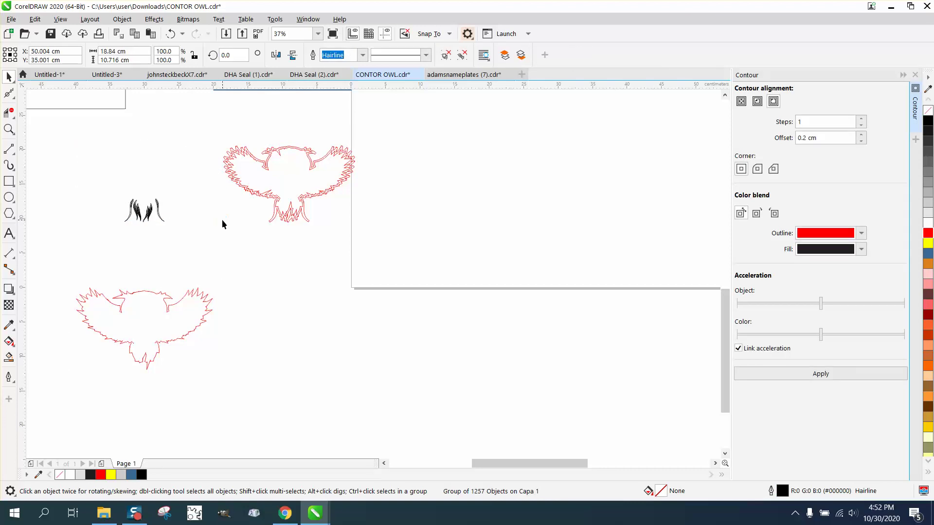
{"action": "left_click", "coordinate": [171, 34]}
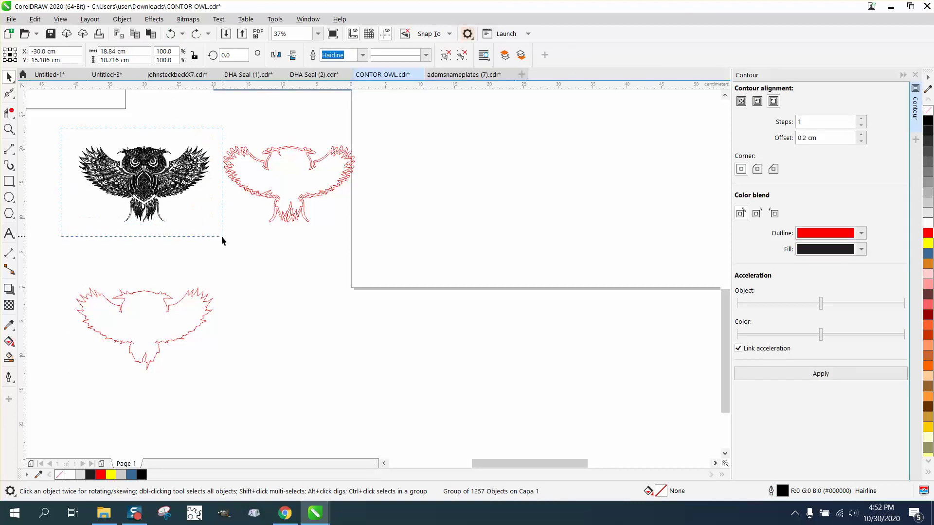
Step: Group all pieces of the black owl, including the tail feathers, and centre the group on the page
{"action": "left_click_drag", "start_coordinate": [222, 237], "coordinate": [222, 237]}
{"action": "key", "text": "ctrl+g"}
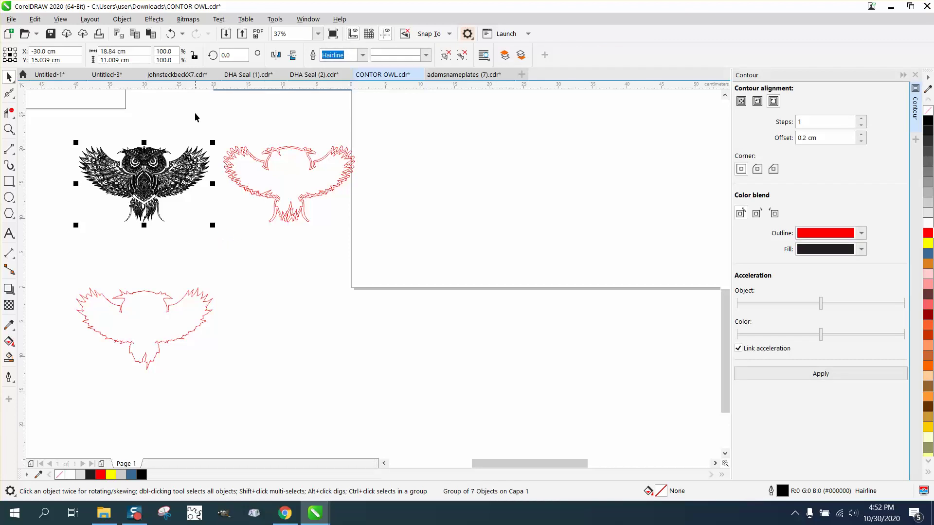
{"action": "key", "text": "p"}
{"action": "scroll", "coordinate": [349, 162], "scroll_direction": "down", "scroll_amount": 2}
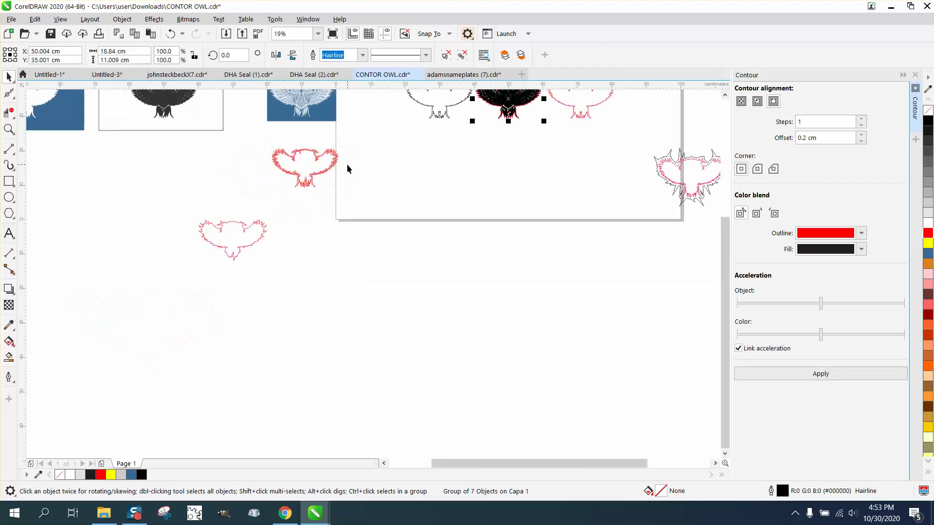
Step: Move the red outline surrounding the black owl straight down, clear of the artwork
{"action": "scroll", "coordinate": [457, 167], "scroll_direction": "down", "scroll_amount": 2}
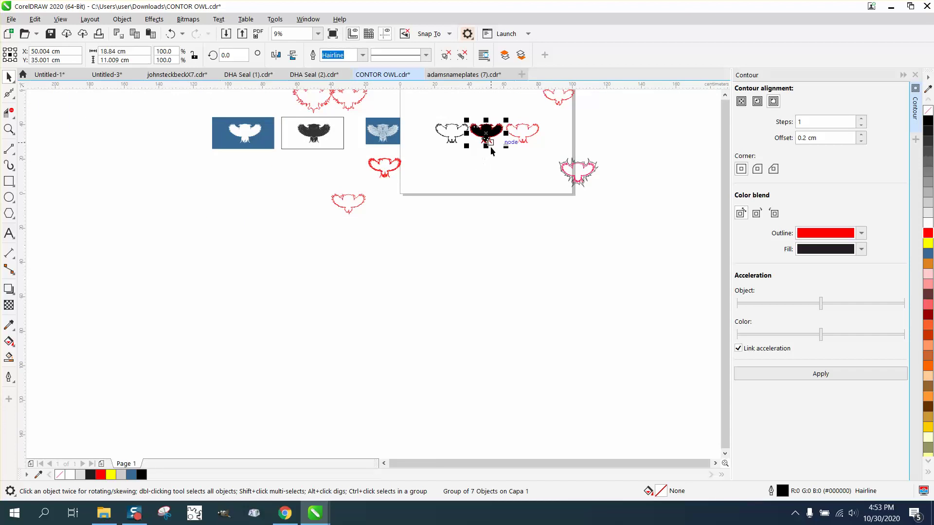
{"action": "left_click", "coordinate": [514, 182]}
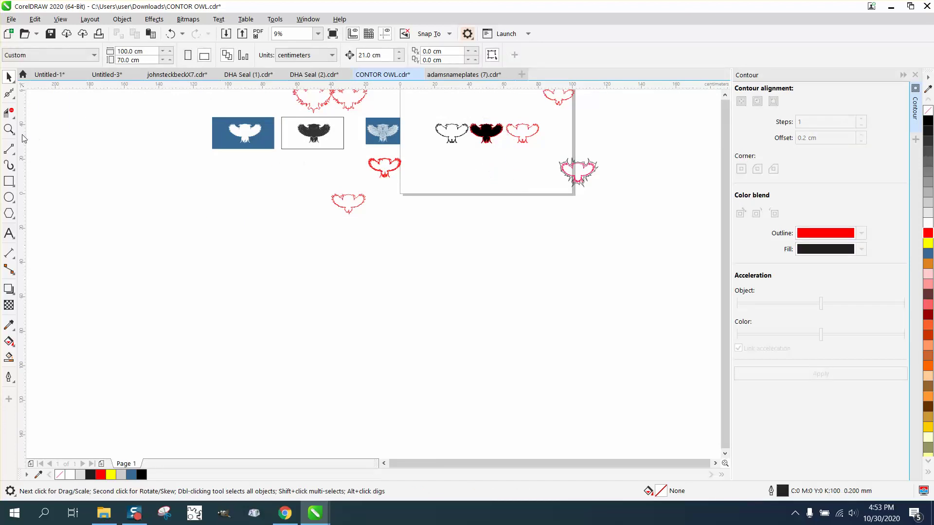
{"action": "left_click", "coordinate": [8, 128]}
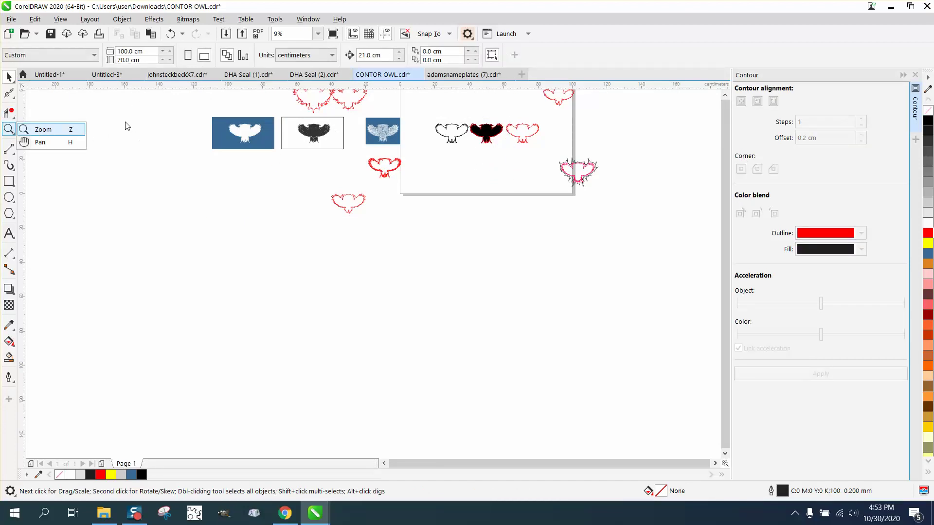
{"action": "left_click", "coordinate": [43, 129]}
{"action": "left_click_drag", "start_coordinate": [441, 115], "coordinate": [540, 171]}
{"action": "key", "text": "space"}
{"action": "left_click_drag", "start_coordinate": [273, 145], "coordinate": [275, 336]}
Step: Centre the red outline lying outside the page's lower-left corner on the page, over the black owl
{"action": "scroll", "coordinate": [279, 330], "scroll_direction": "down", "scroll_amount": 3}
{"action": "left_click", "coordinate": [117, 392]}
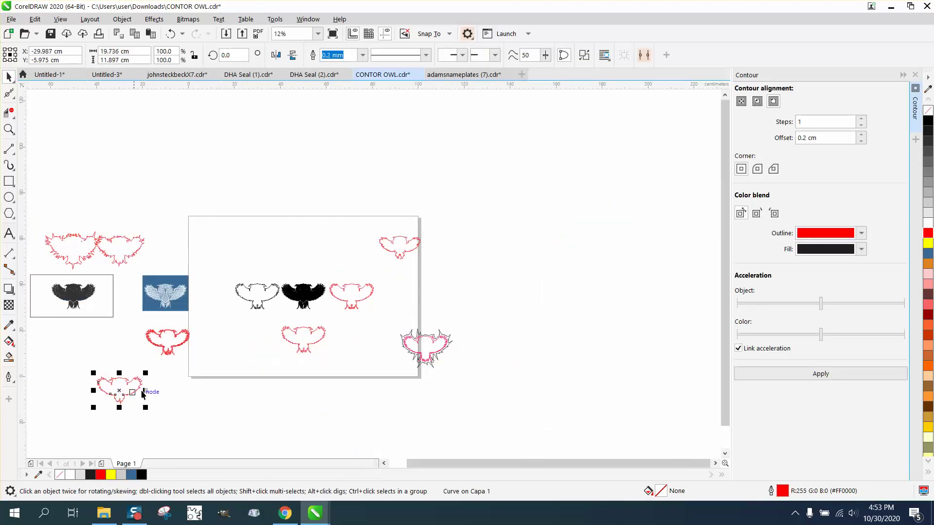
{"action": "key", "text": "ctrl+z"}
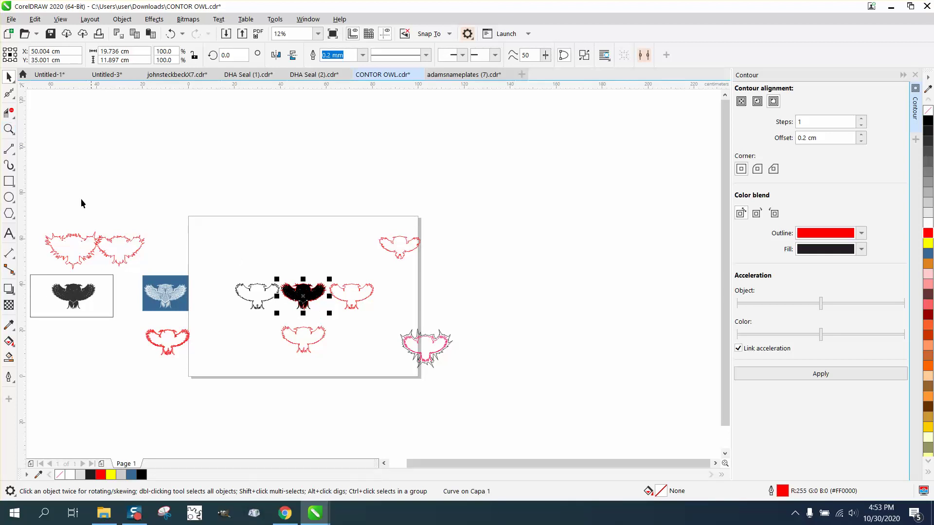
Step: Nudge the stacked black owl groups straight down by 21 cm, leaving the red outline in place
{"action": "left_click", "coordinate": [8, 129]}
{"action": "left_click_drag", "start_coordinate": [277, 243], "coordinate": [377, 318]}
{"action": "left_click_drag", "start_coordinate": [216, 191], "coordinate": [393, 273]}
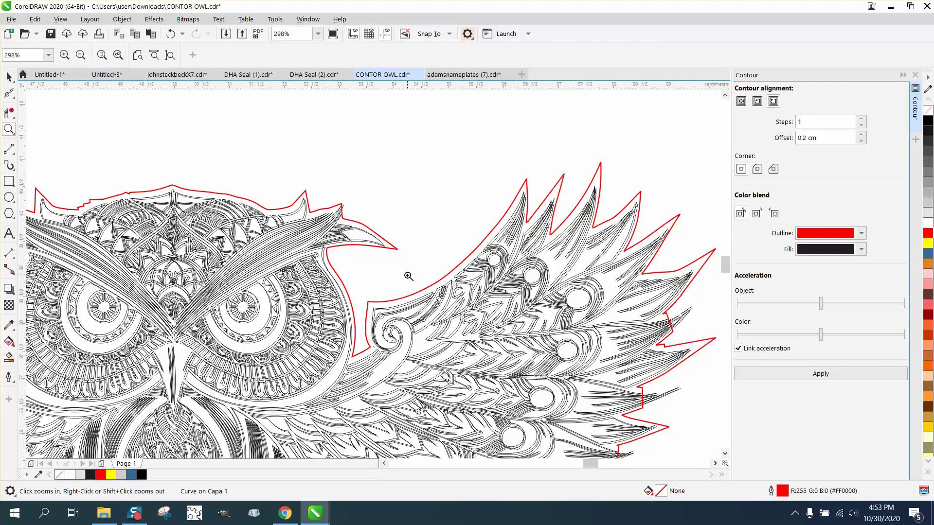
{"action": "right_click", "coordinate": [408, 276]}
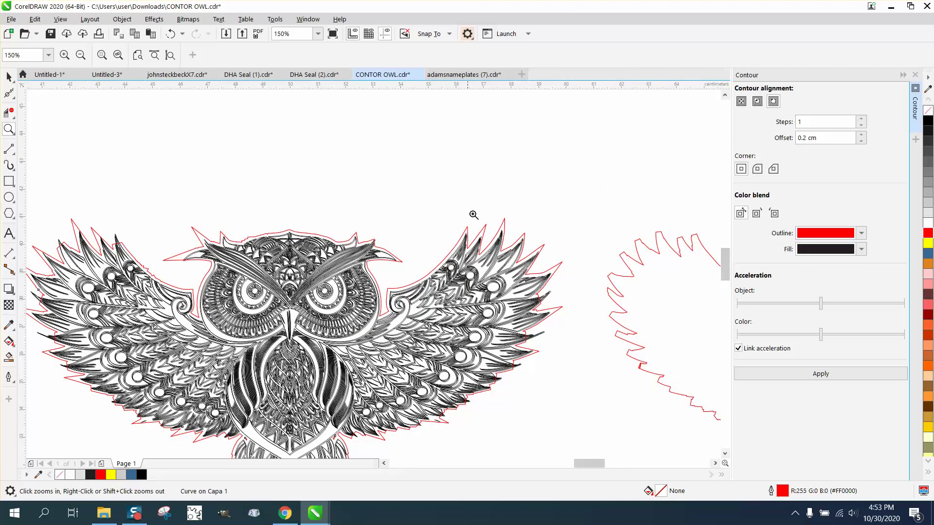
{"action": "right_click", "coordinate": [483, 247]}
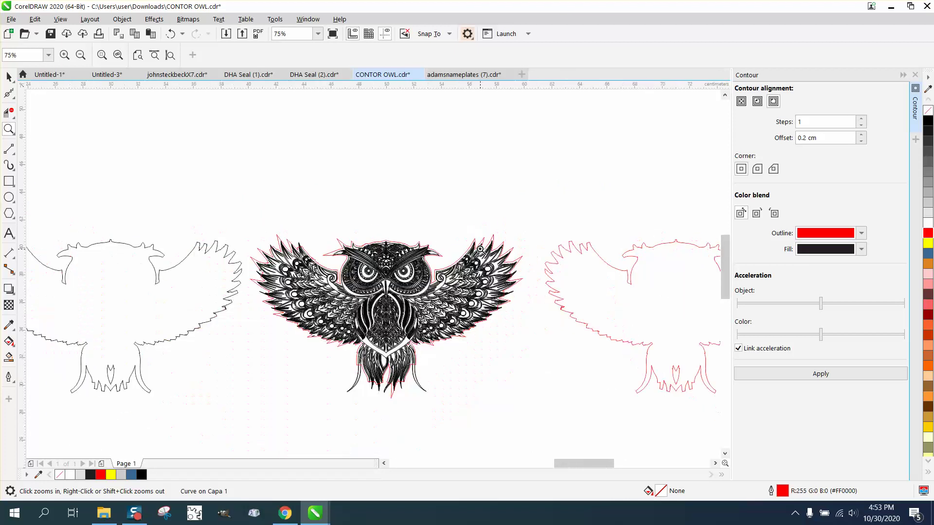
{"action": "left_click", "coordinate": [8, 77]}
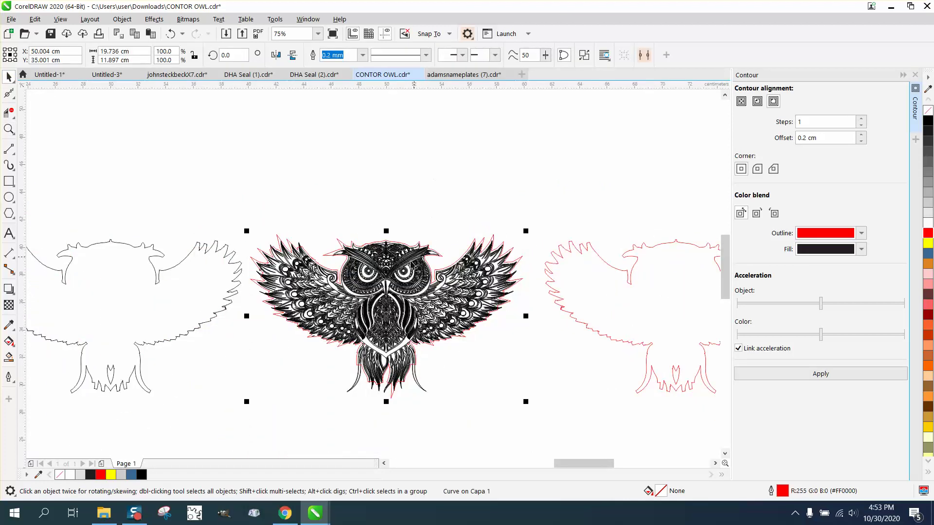
{"action": "left_click", "coordinate": [396, 280]}
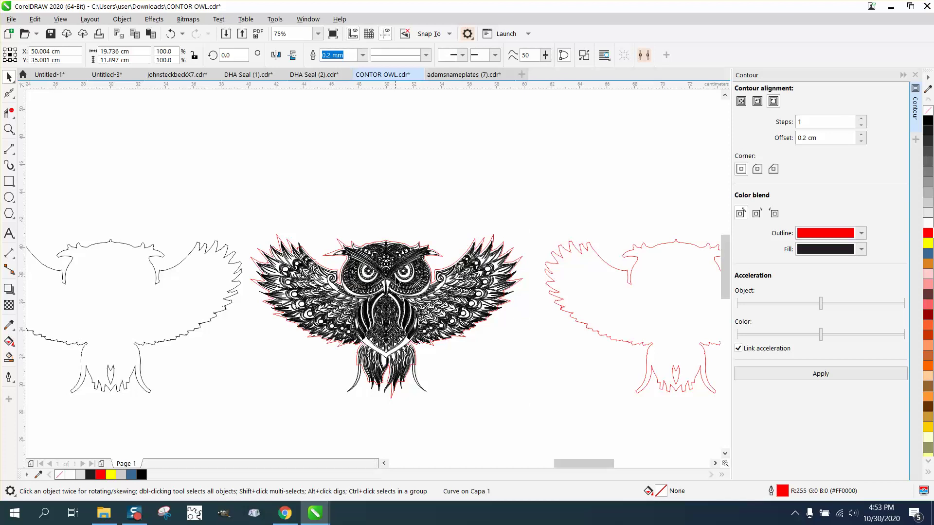
{"action": "left_click", "coordinate": [398, 275]}
{"action": "key", "text": "Down"}
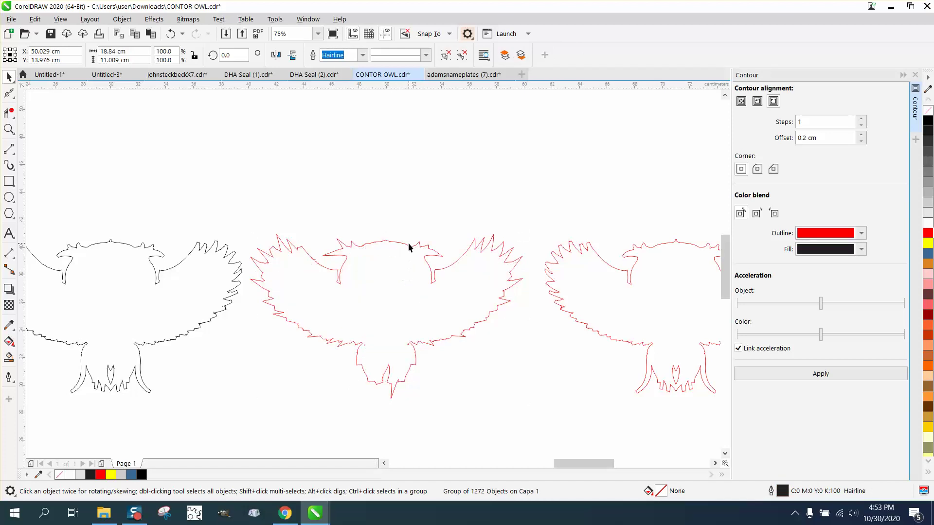
Step: Draw a vertical line about 18 cm tall, centre it on the page, and delete the red outline's left half up to it
{"action": "left_click", "coordinate": [407, 247]}
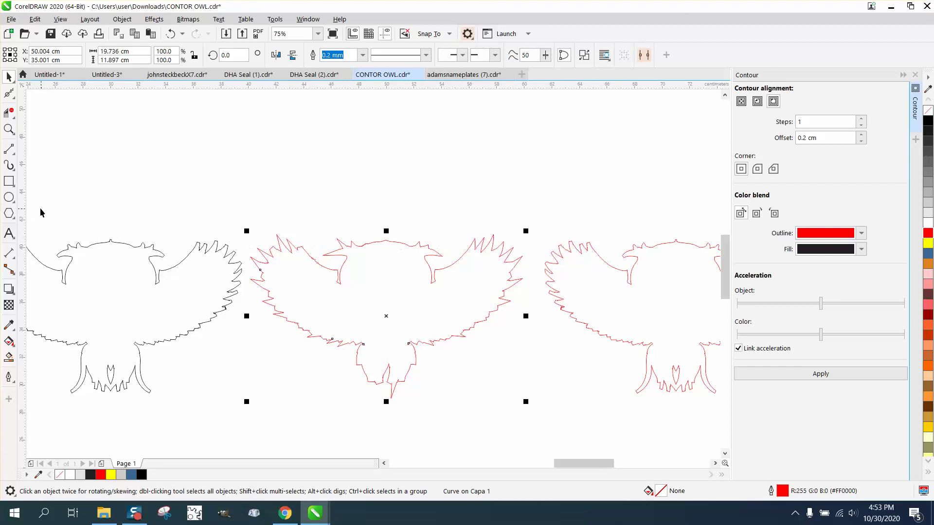
{"action": "left_click", "coordinate": [9, 149]}
{"action": "left_click_drag", "start_coordinate": [280, 145], "coordinate": [280, 403]}
{"action": "key", "text": "p"}
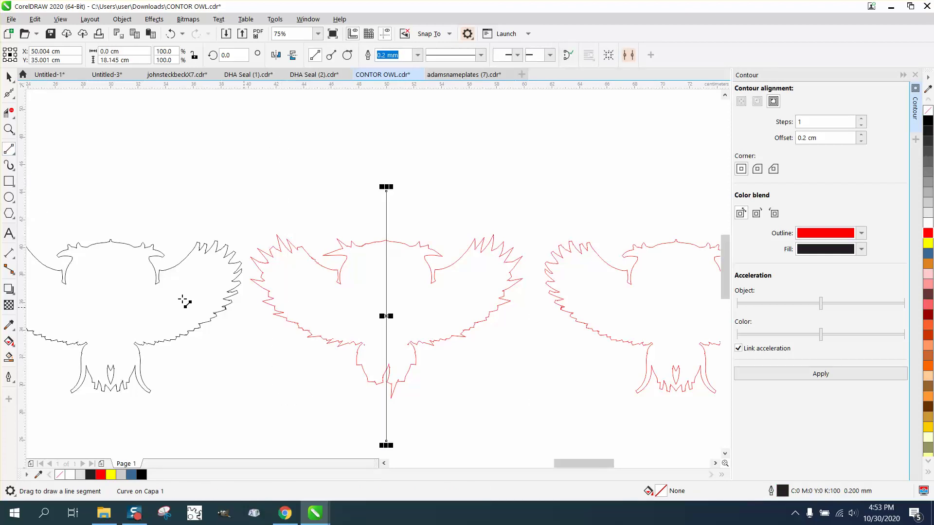
{"action": "left_click", "coordinate": [9, 113]}
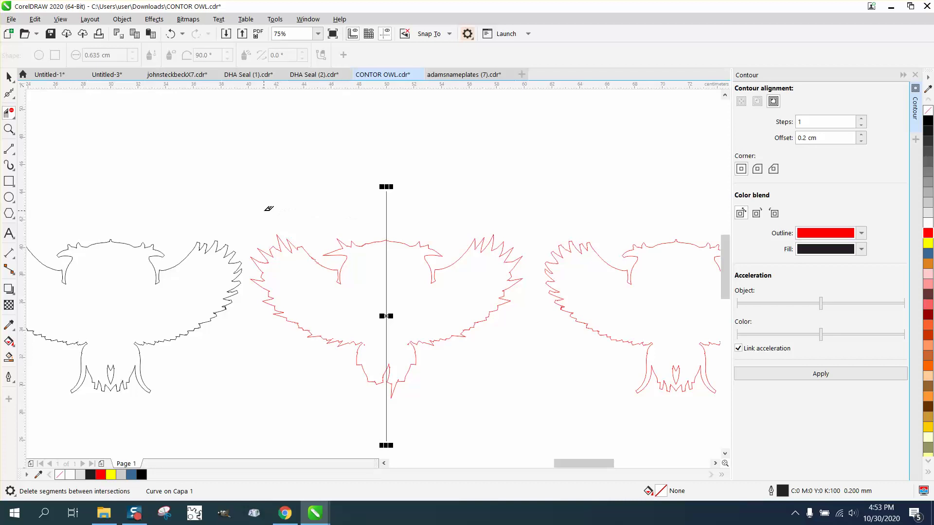
{"action": "left_click_drag", "start_coordinate": [265, 240], "coordinate": [368, 391]}
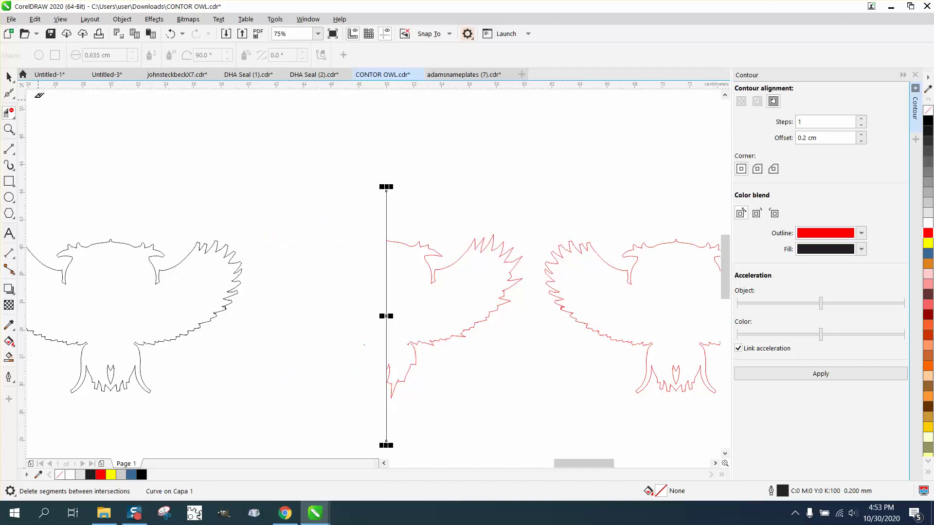
Step: Try to mirror a copy of the outline's remaining right half to the left side
{"action": "left_click", "coordinate": [9, 77]}
{"action": "left_click", "coordinate": [493, 251]}
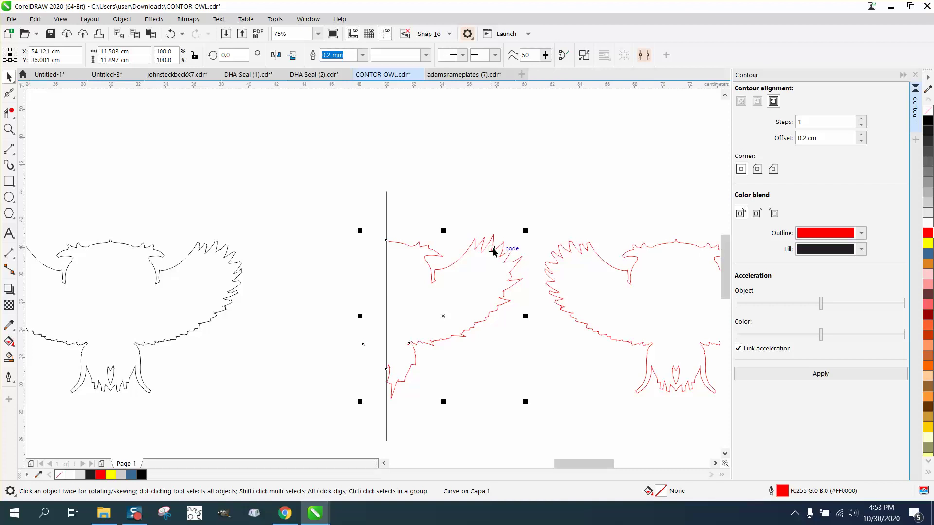
{"action": "left_click_drag", "start_coordinate": [526, 317], "coordinate": [358, 317]}
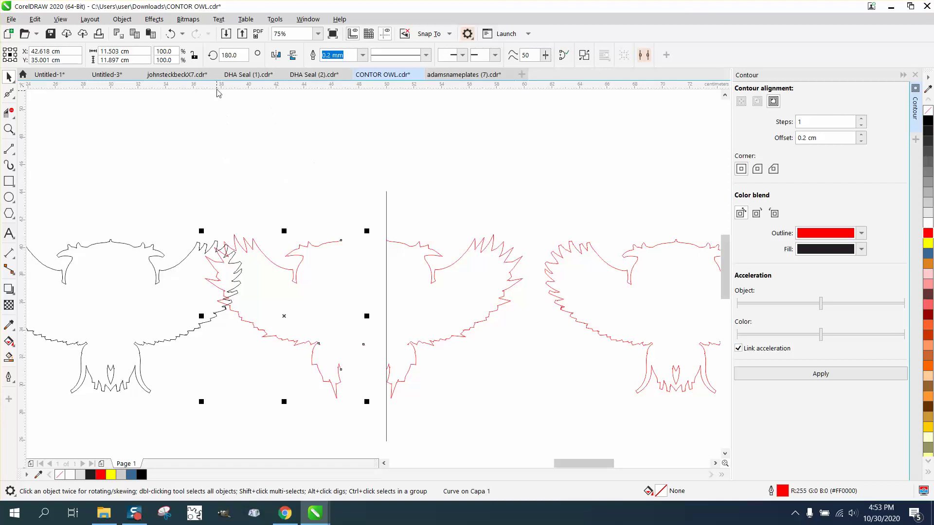
{"action": "left_click", "coordinate": [170, 34]}
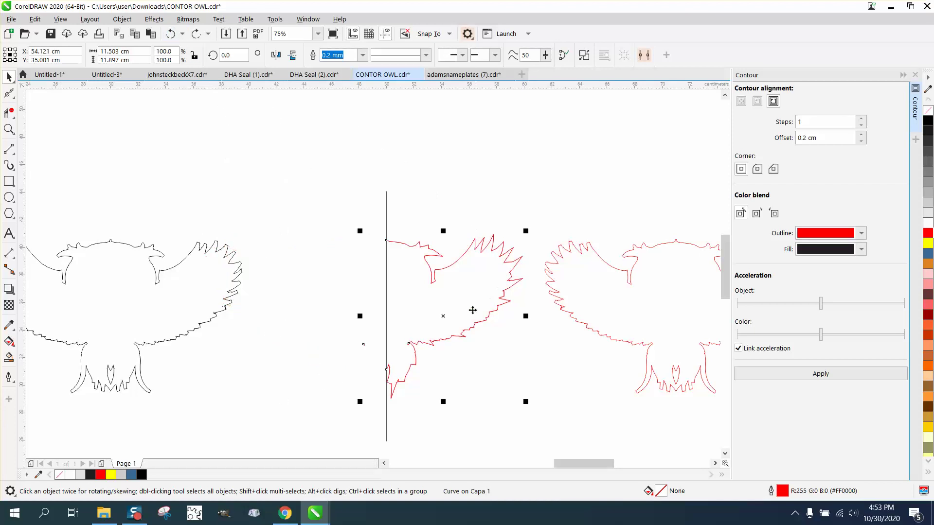
Step: Break the half outline curve apart to separate the stray fragment left of the centre line
{"action": "left_click", "coordinate": [348, 341]}
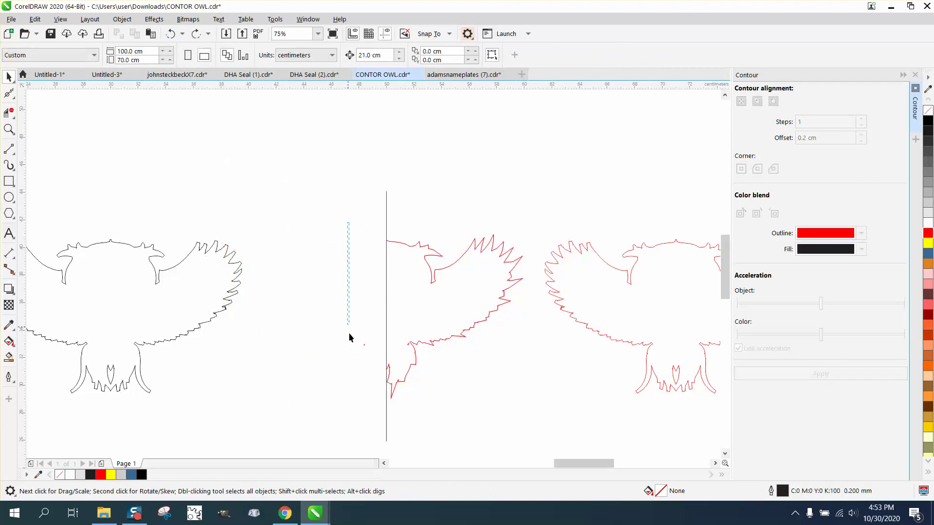
{"action": "left_click", "coordinate": [364, 345]}
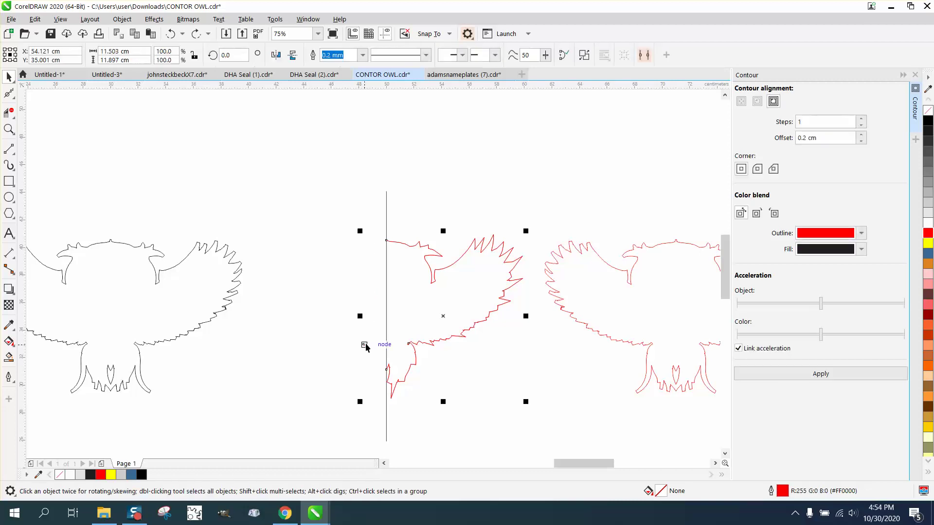
{"action": "left_click", "coordinate": [118, 20]}
{"action": "left_click", "coordinate": [151, 281]}
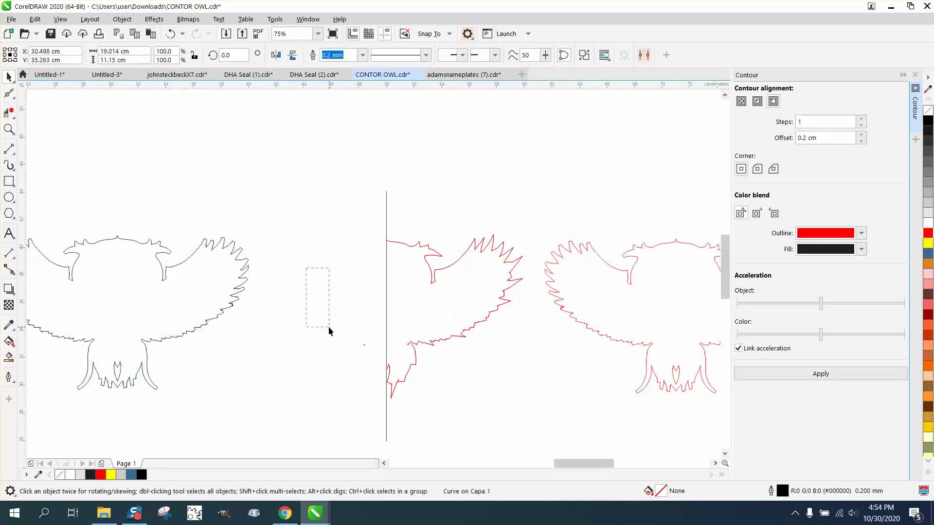
{"action": "left_click_drag", "start_coordinate": [370, 390], "coordinate": [370, 390]}
{"action": "key", "text": "Escape"}
Step: Mirror a copy of the right half across the centre line and delete the vertical line
{"action": "left_click", "coordinate": [437, 277]}
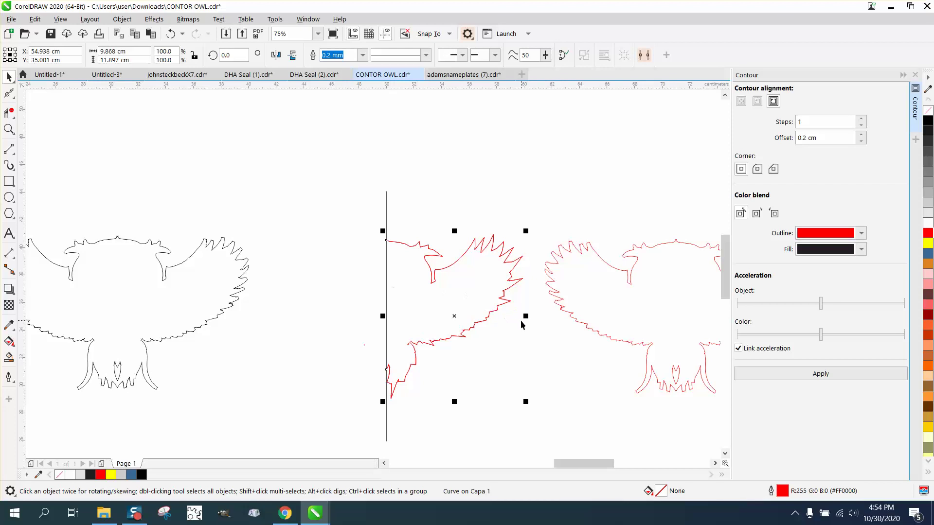
{"action": "left_click_drag", "start_coordinate": [526, 316], "coordinate": [388, 316]}
{"action": "left_click", "coordinate": [388, 208]}
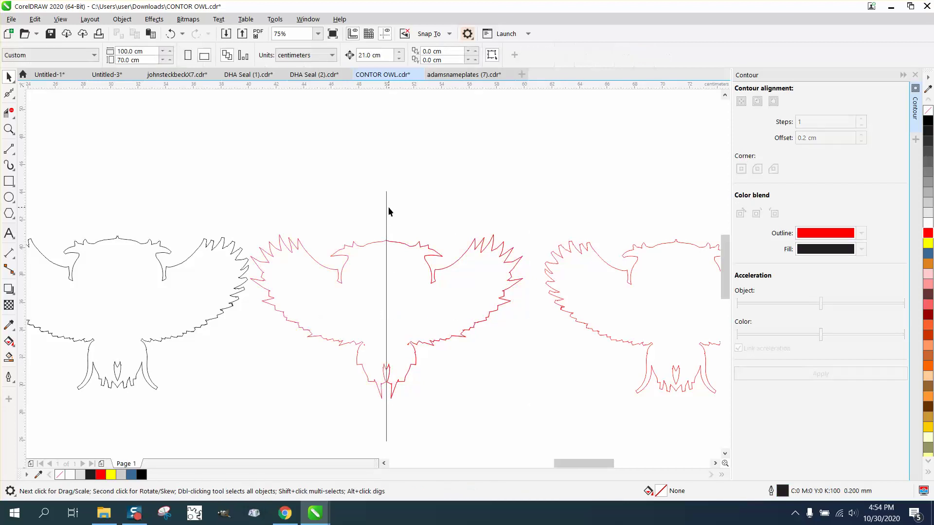
{"action": "left_click", "coordinate": [386, 207]}
{"action": "key", "text": "Delete"}
Step: Centre the seven-object black owl group on the page, over the mirrored red outline
{"action": "scroll", "coordinate": [426, 349], "scroll_direction": "down", "scroll_amount": 2}
{"action": "left_click", "coordinate": [397, 449]}
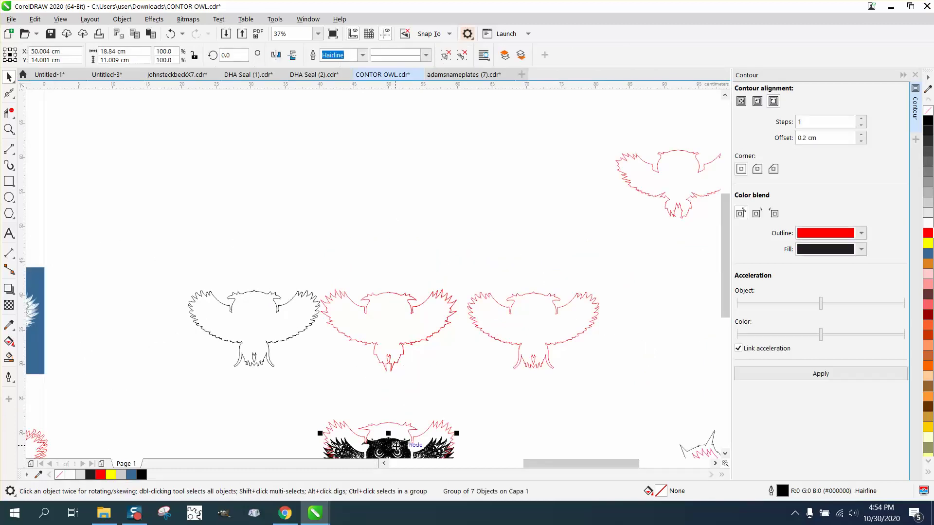
{"action": "key", "text": "p"}
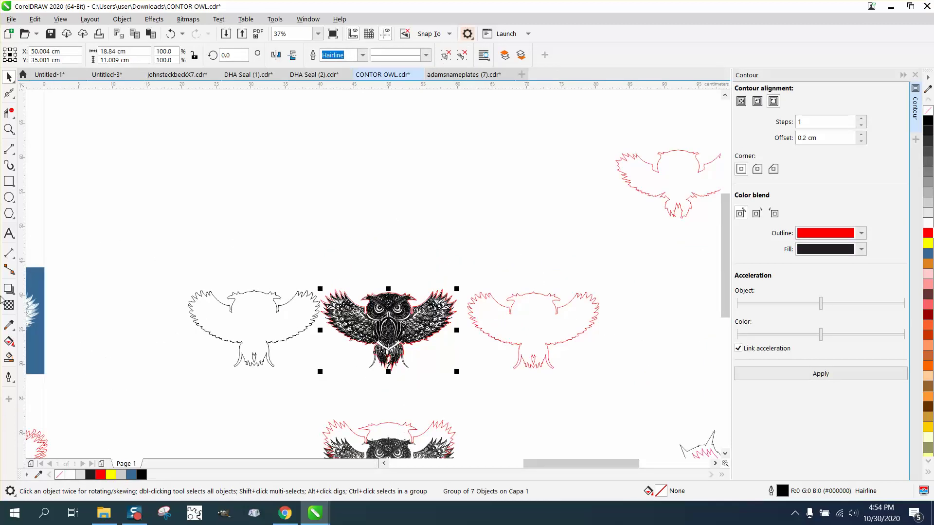
Step: Reshape the outline at the left outer tail feather, pulling its corner node past the feather tip and the inner node to the feather's base
{"action": "left_click", "coordinate": [9, 129]}
{"action": "left_click_drag", "start_coordinate": [317, 277], "coordinate": [511, 346]}
{"action": "left_click_drag", "start_coordinate": [169, 198], "coordinate": [437, 273]}
{"action": "right_click", "coordinate": [418, 268]}
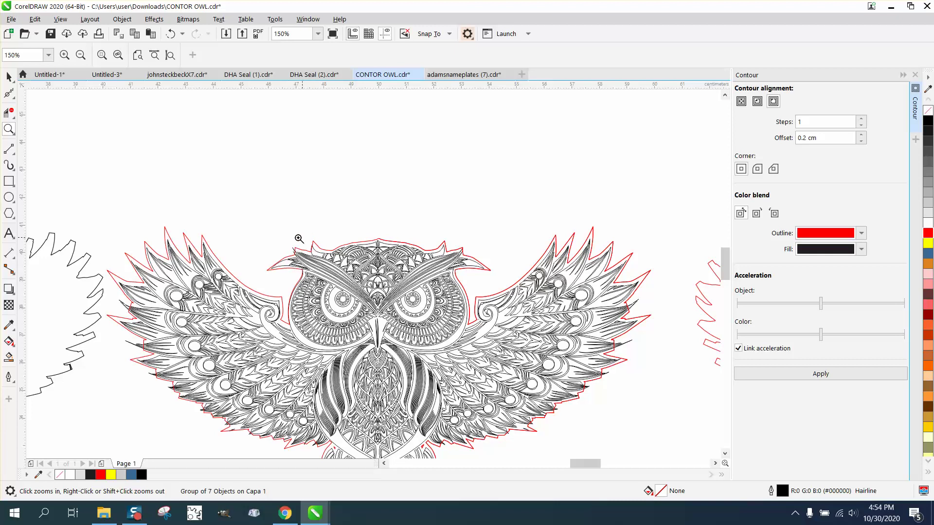
{"action": "right_click", "coordinate": [479, 257]}
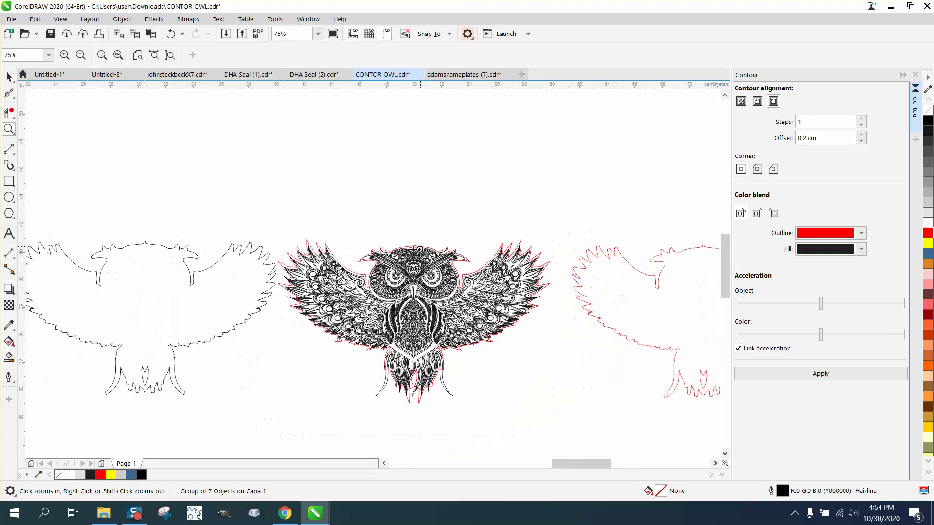
{"action": "left_click_drag", "start_coordinate": [359, 334], "coordinate": [519, 444]}
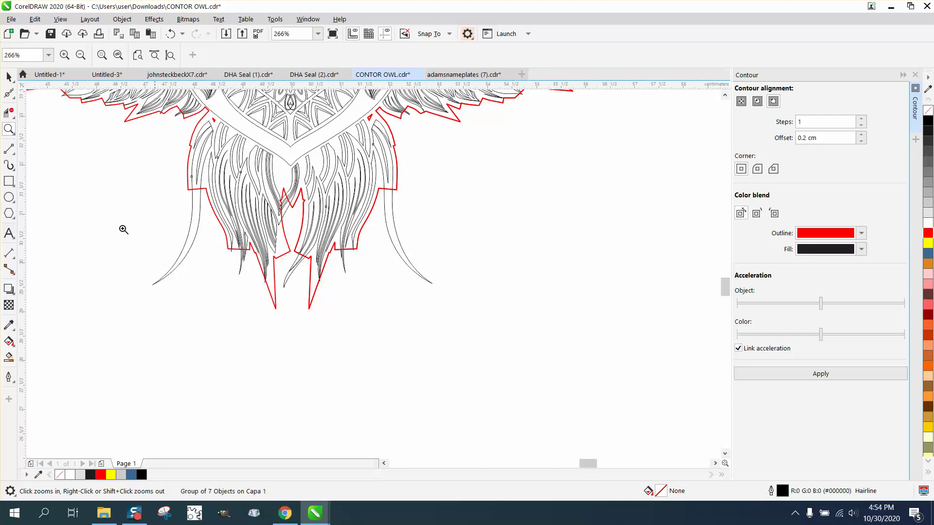
{"action": "left_click", "coordinate": [13, 100]}
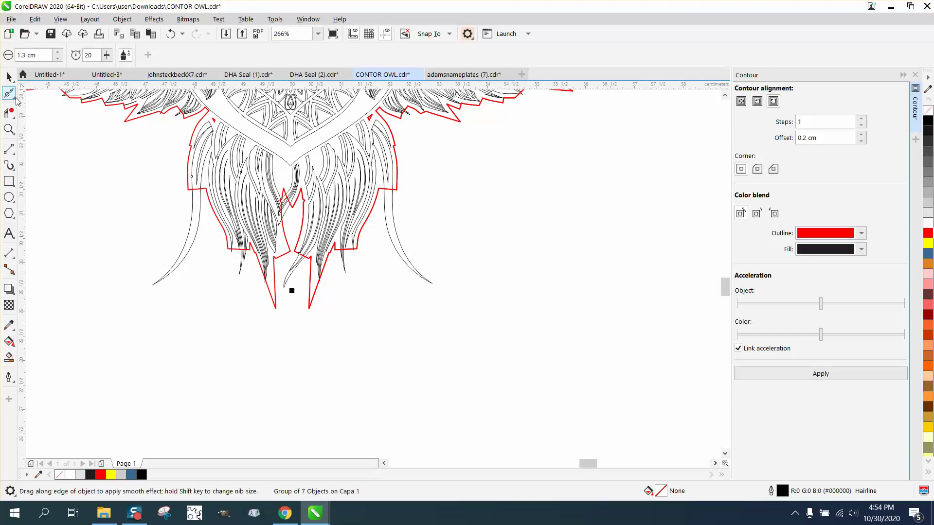
{"action": "left_click", "coordinate": [43, 93]}
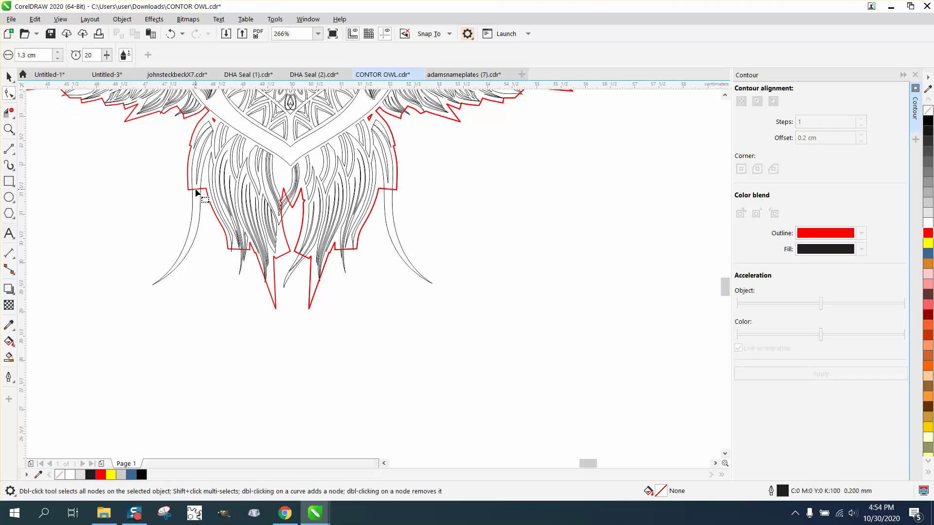
{"action": "left_click", "coordinate": [196, 189]}
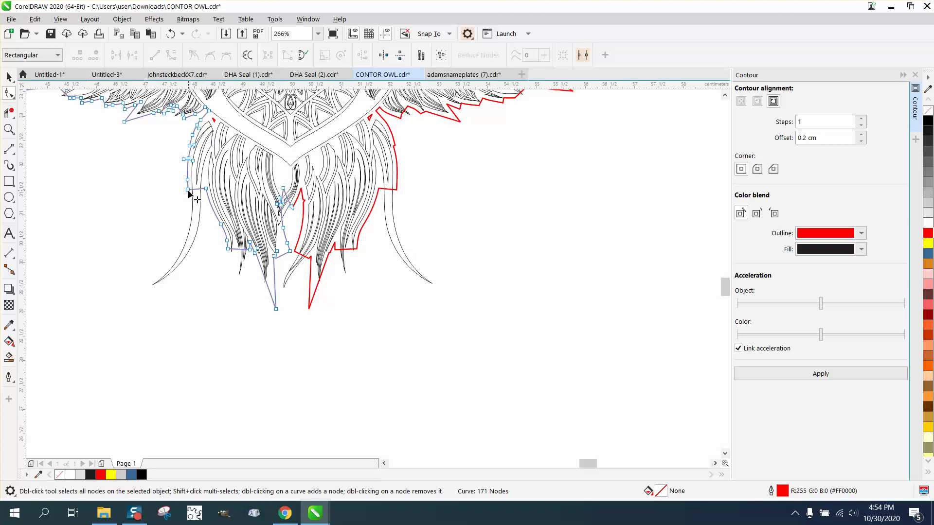
{"action": "left_click_drag", "start_coordinate": [188, 189], "coordinate": [140, 305]}
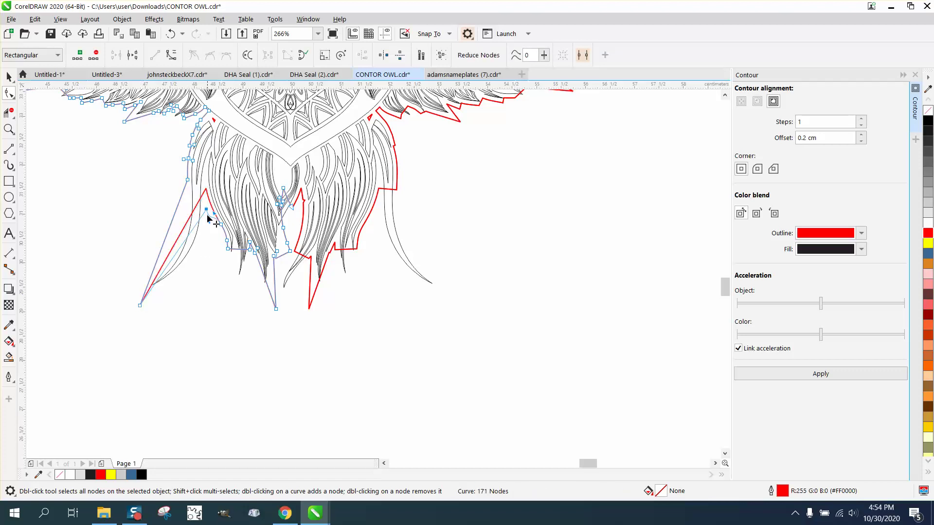
{"action": "left_click_drag", "start_coordinate": [207, 235], "coordinate": [206, 207]}
Step: Convert the outline segment inside the left outer tail feather to a curve and bend it along the feather
{"action": "right_click", "coordinate": [201, 208]}
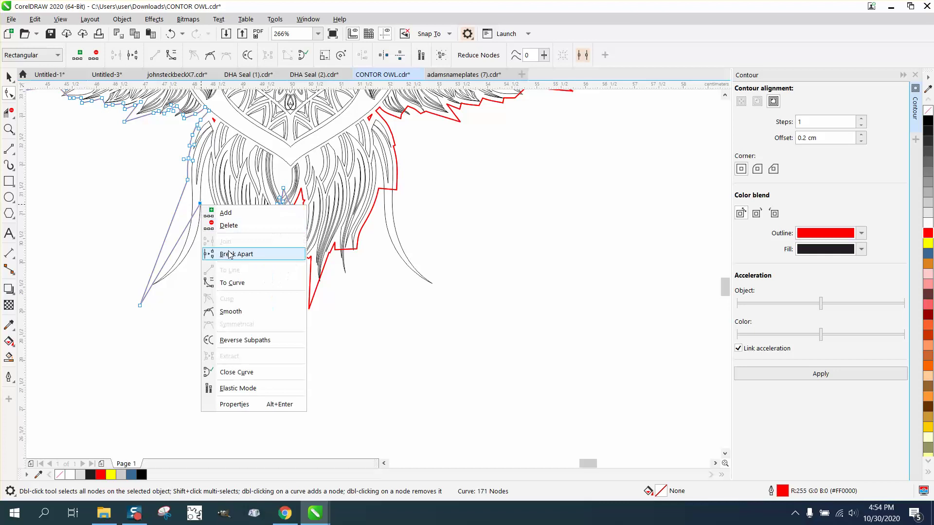
{"action": "left_click", "coordinate": [227, 283]}
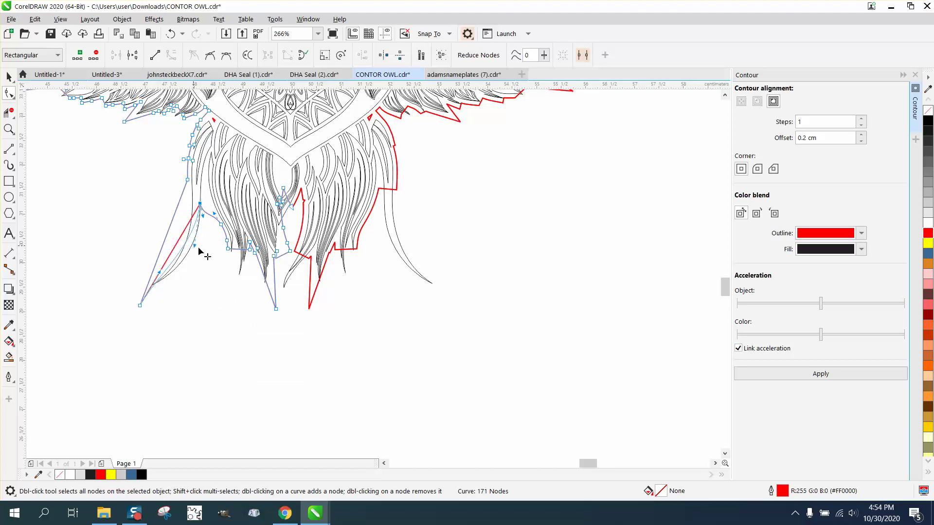
{"action": "left_click_drag", "start_coordinate": [209, 256], "coordinate": [218, 284]}
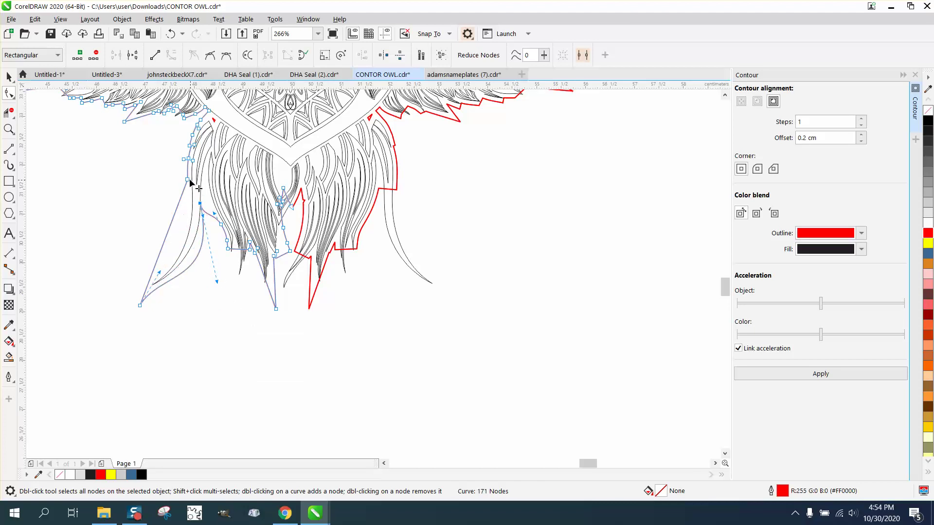
Step: Move the outline node beside the upper part of the left outer tail feather slightly outward and down, clear of the feather's edge
{"action": "left_click_drag", "start_coordinate": [189, 179], "coordinate": [187, 206]}
{"action": "right_click", "coordinate": [186, 206]}
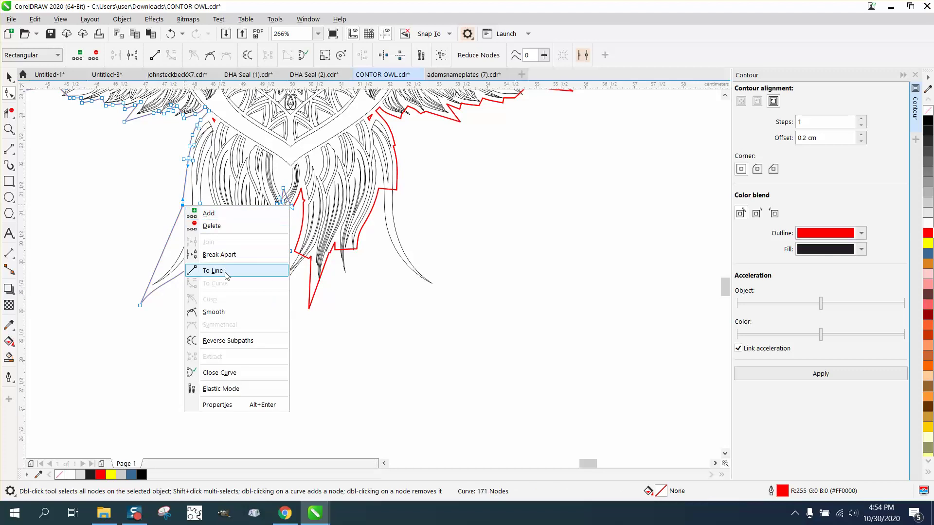
{"action": "left_click", "coordinate": [345, 335]}
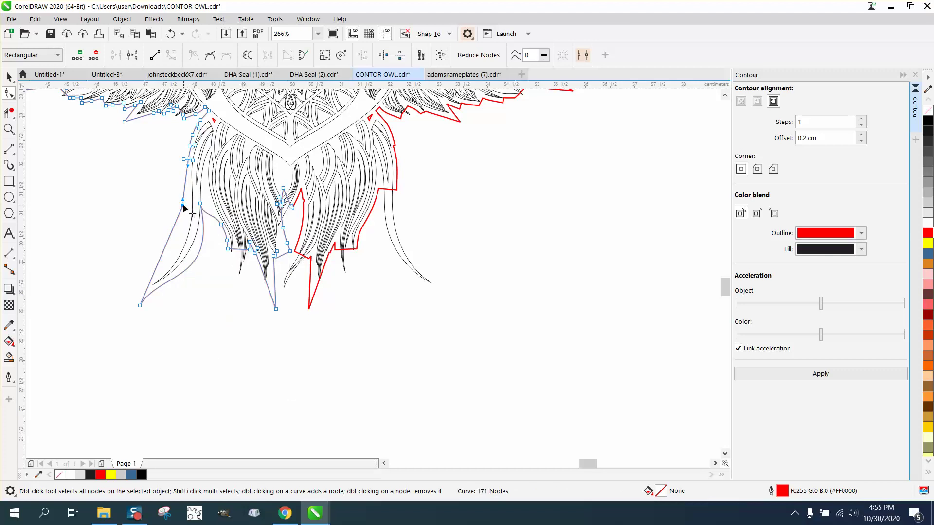
Step: Convert the straight outline segment on the outer side of the left outer tail feather to a curve and bend it inward along the feather
{"action": "left_click", "coordinate": [140, 307]}
{"action": "left_click_drag", "start_coordinate": [162, 273], "coordinate": [178, 262]}
{"action": "left_click", "coordinate": [182, 206]}
{"action": "left_click_drag", "start_coordinate": [106, 245], "coordinate": [195, 311]}
{"action": "right_click", "coordinate": [182, 208]}
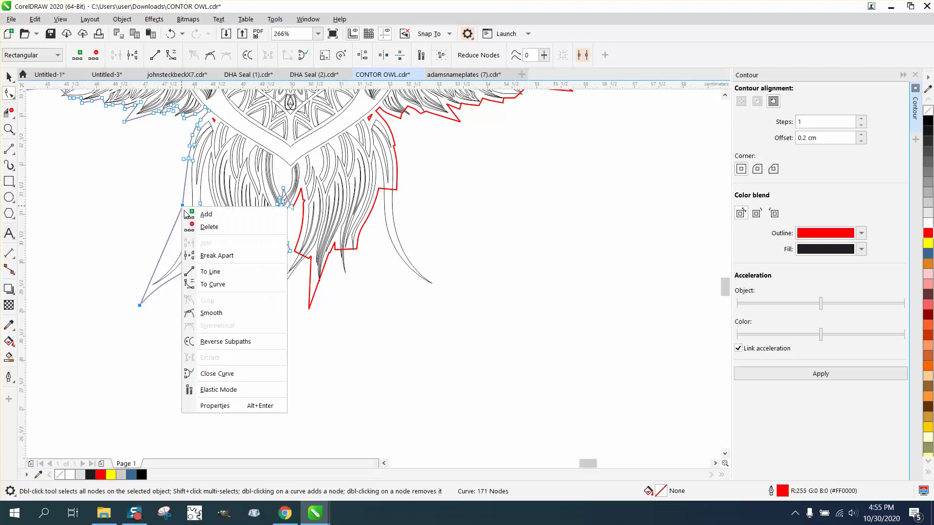
{"action": "left_click", "coordinate": [220, 284]}
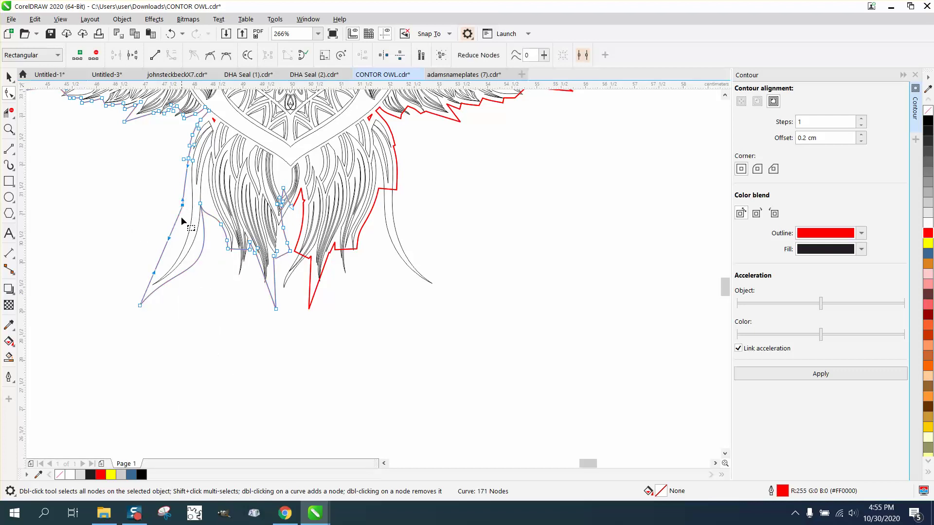
{"action": "left_click_drag", "start_coordinate": [171, 235], "coordinate": [188, 248]}
Step: Zoom out to examine the outline around the whole owl and activate the Zoom tool for a closer look
{"action": "scroll", "coordinate": [272, 317], "scroll_direction": "down", "scroll_amount": 2}
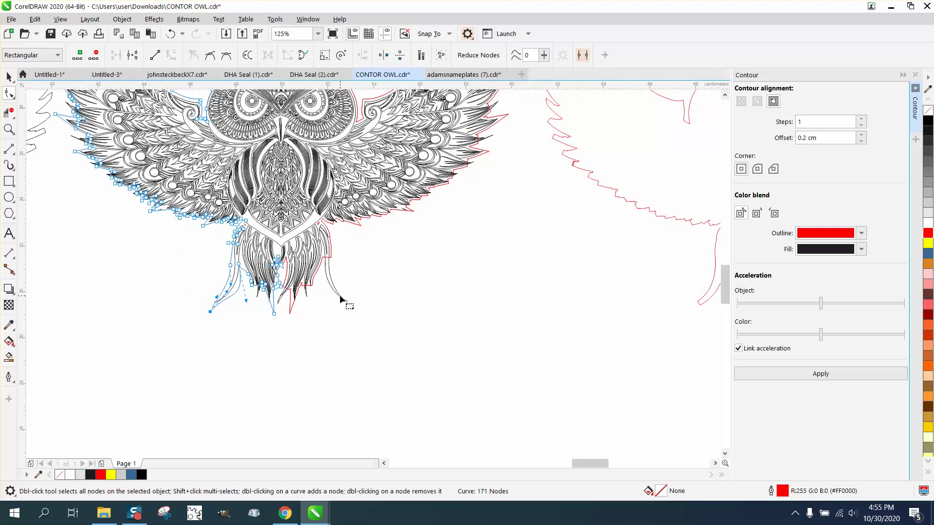
{"action": "scroll", "coordinate": [368, 325], "scroll_direction": "down", "scroll_amount": 4}
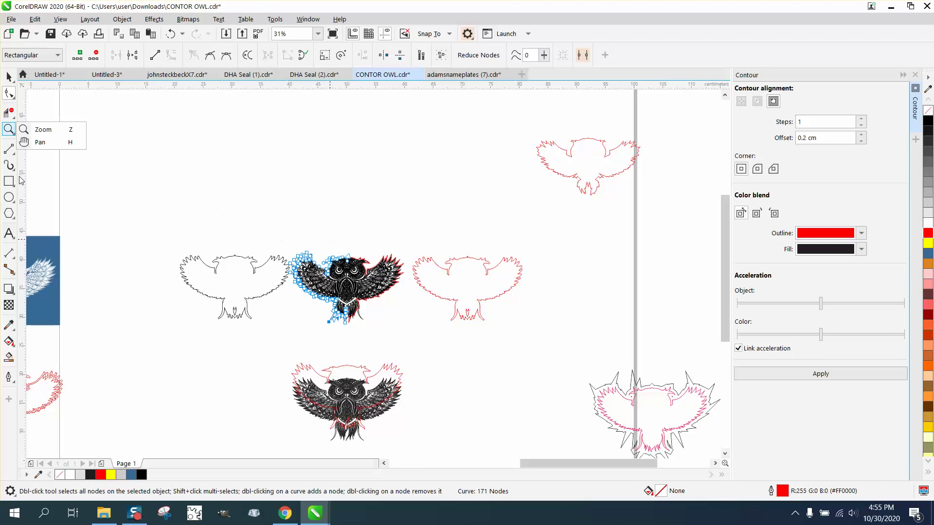
{"action": "left_click", "coordinate": [17, 143]}
{"action": "left_click", "coordinate": [12, 130]}
{"action": "left_click", "coordinate": [40, 130]}
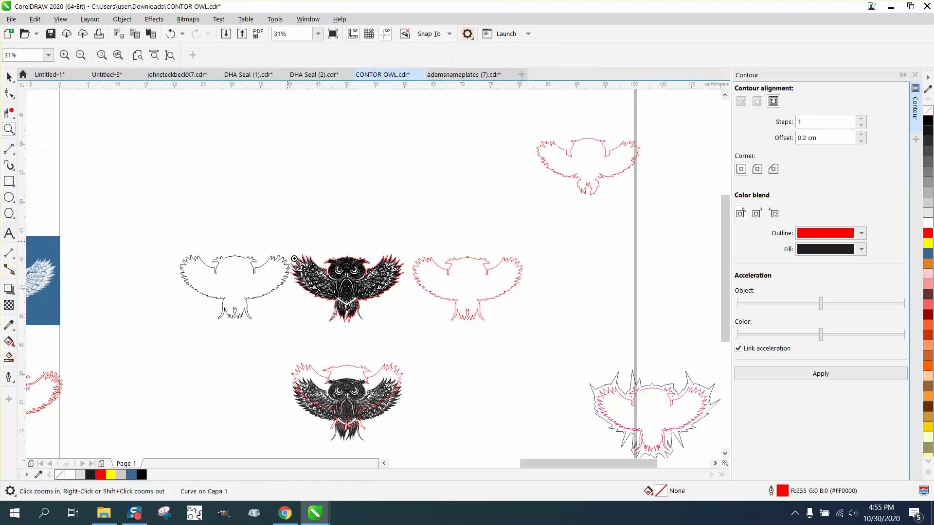